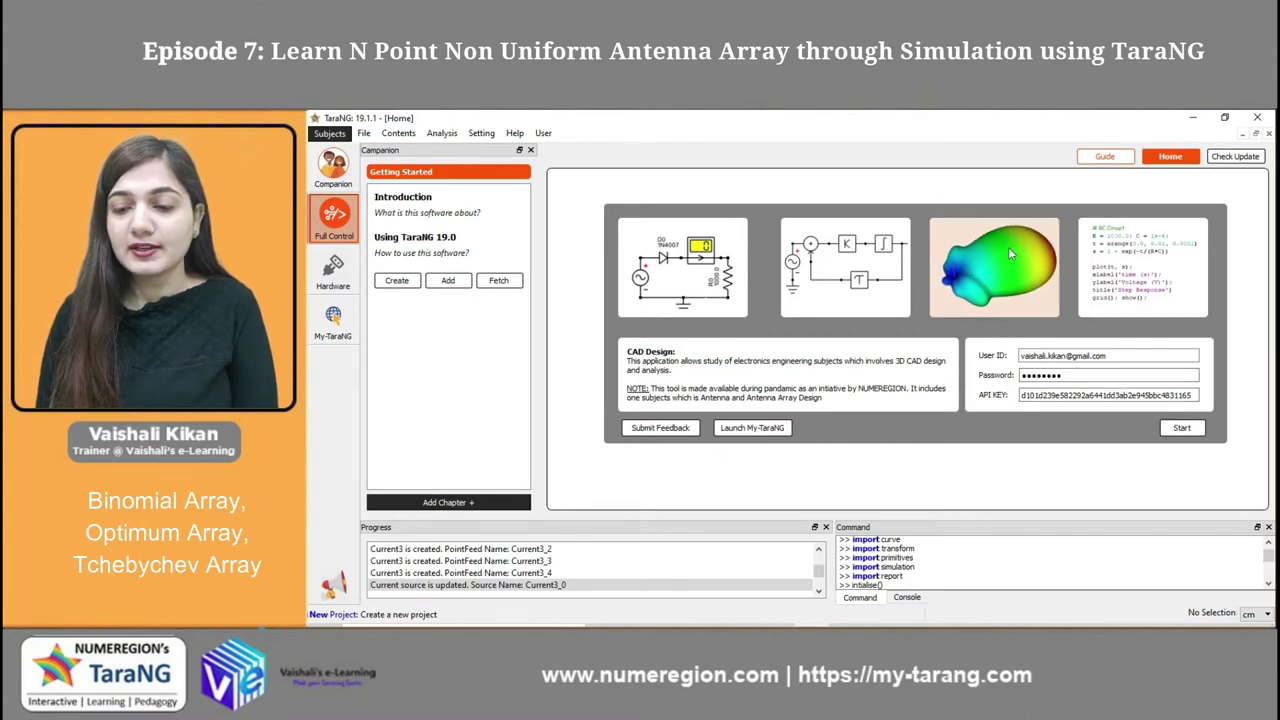
Step: Open the CAD design workspace and create copper wire W_0 at x=0 with the default points
{"action": "left_click", "coordinate": [1182, 429]}
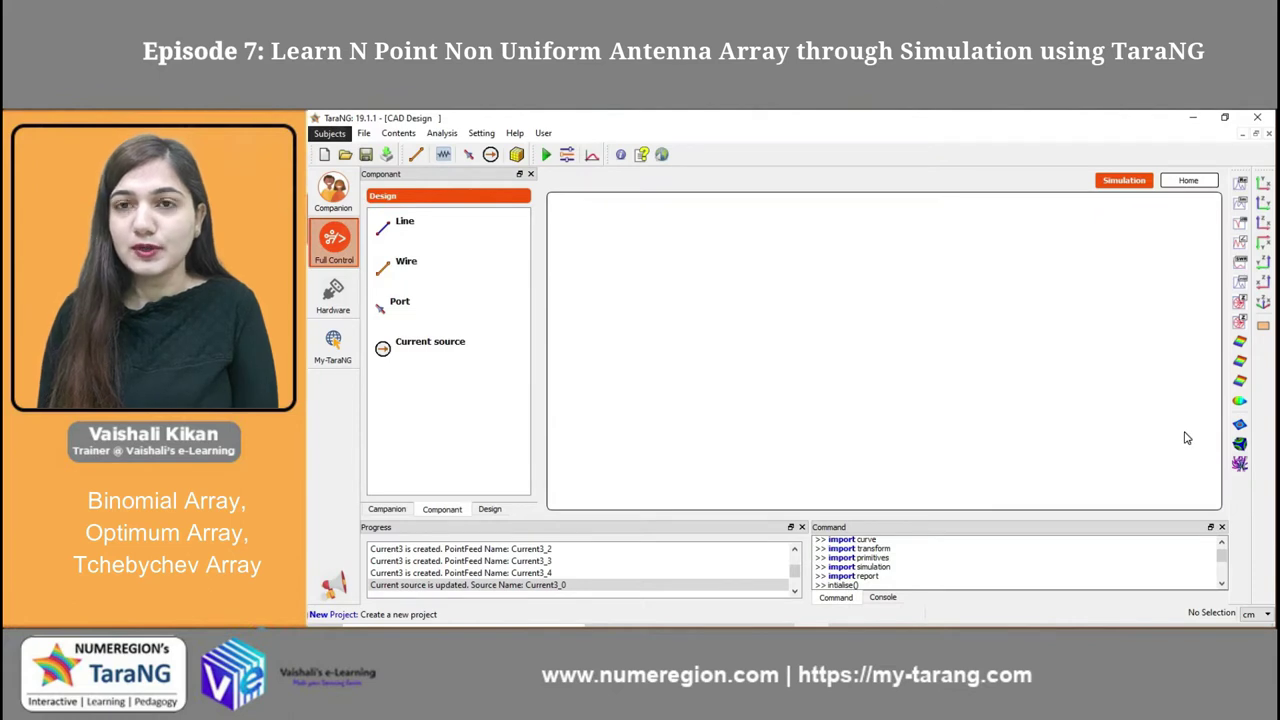
{"action": "left_click", "coordinate": [416, 154]}
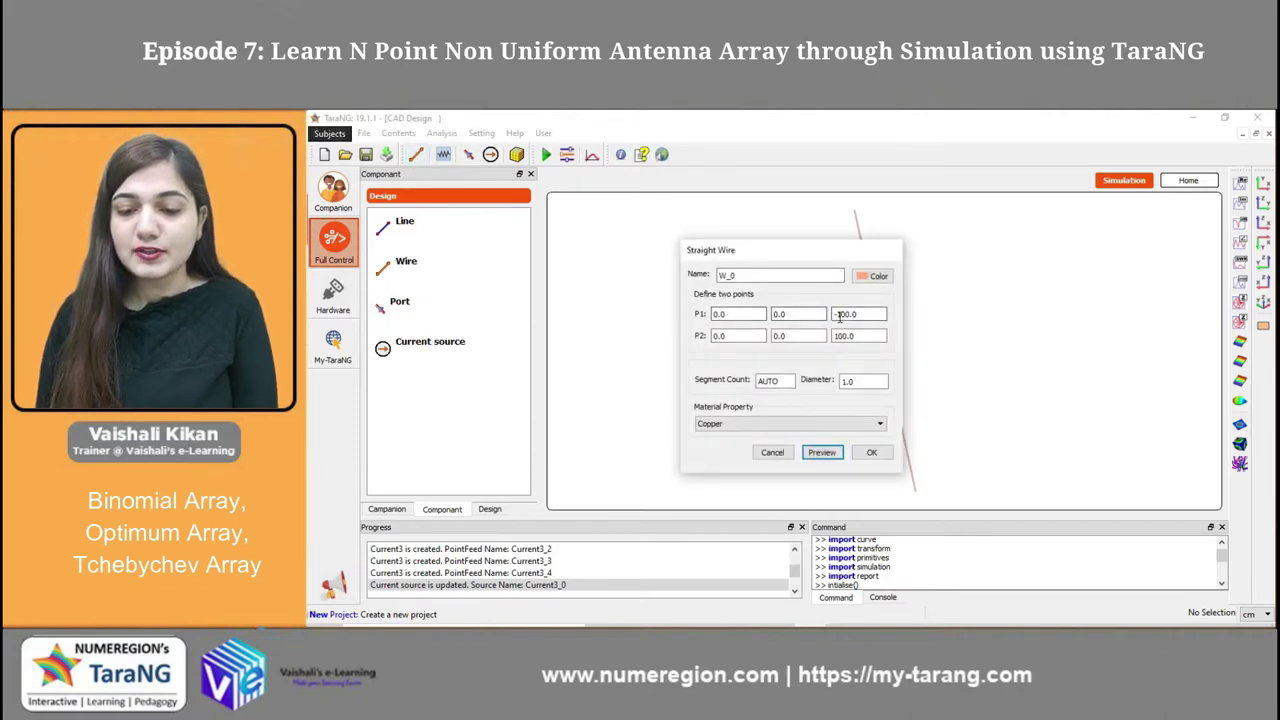
{"action": "left_click", "coordinate": [872, 452]}
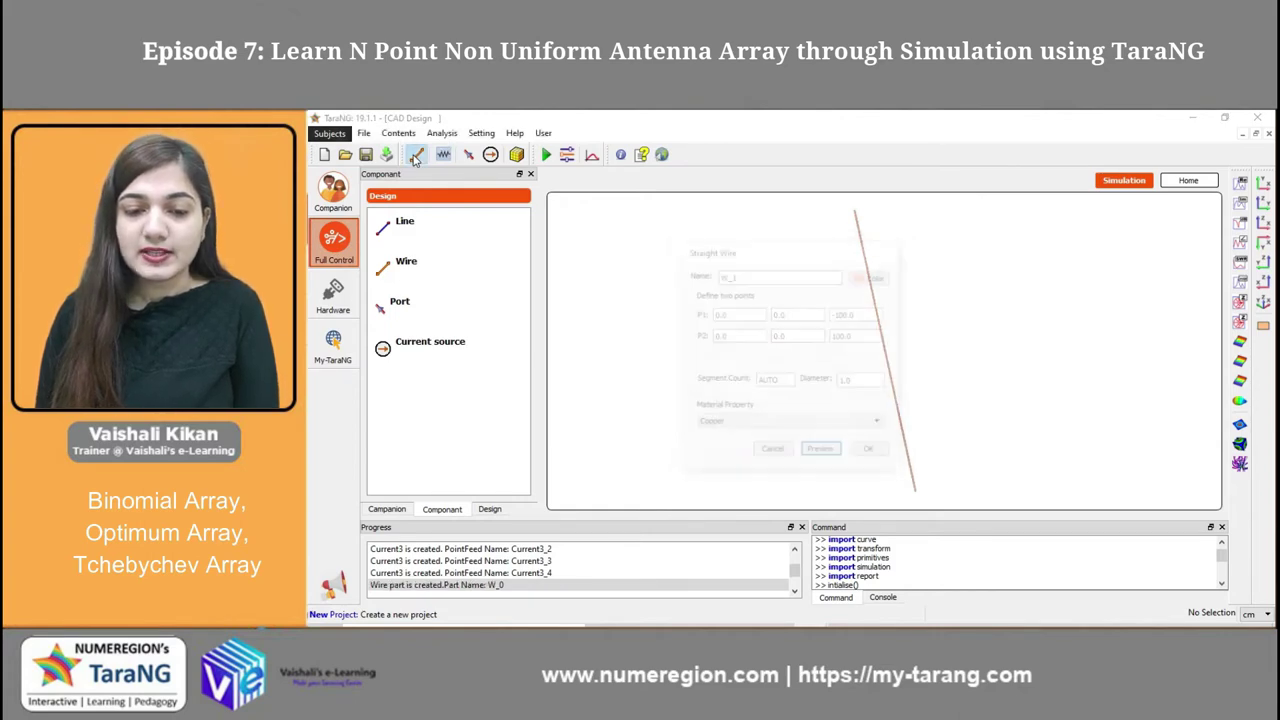
Step: Add copper wire W_1 at x=100, running from z=-100 to 100
{"action": "left_click", "coordinate": [416, 157]}
{"action": "double_click", "coordinate": [738, 317]}
{"action": "type", "text": "10"}
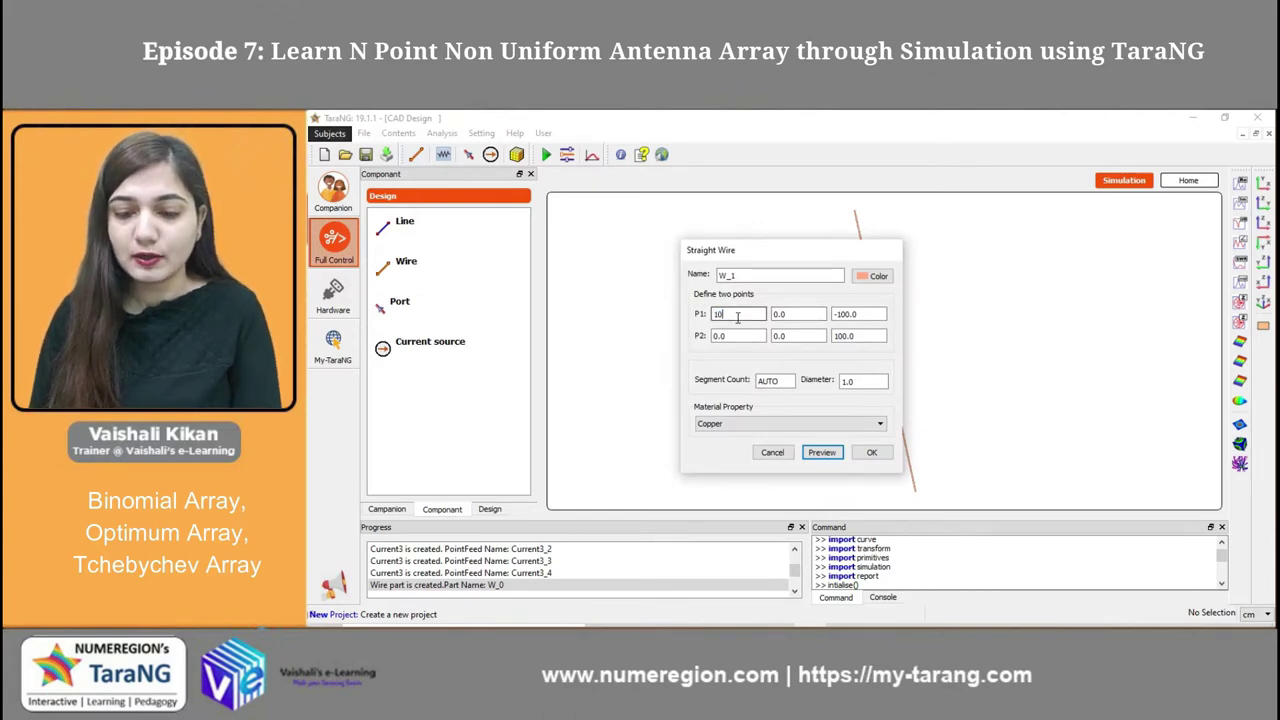
{"action": "double_click", "coordinate": [740, 337]}
{"action": "type", "text": "1"}
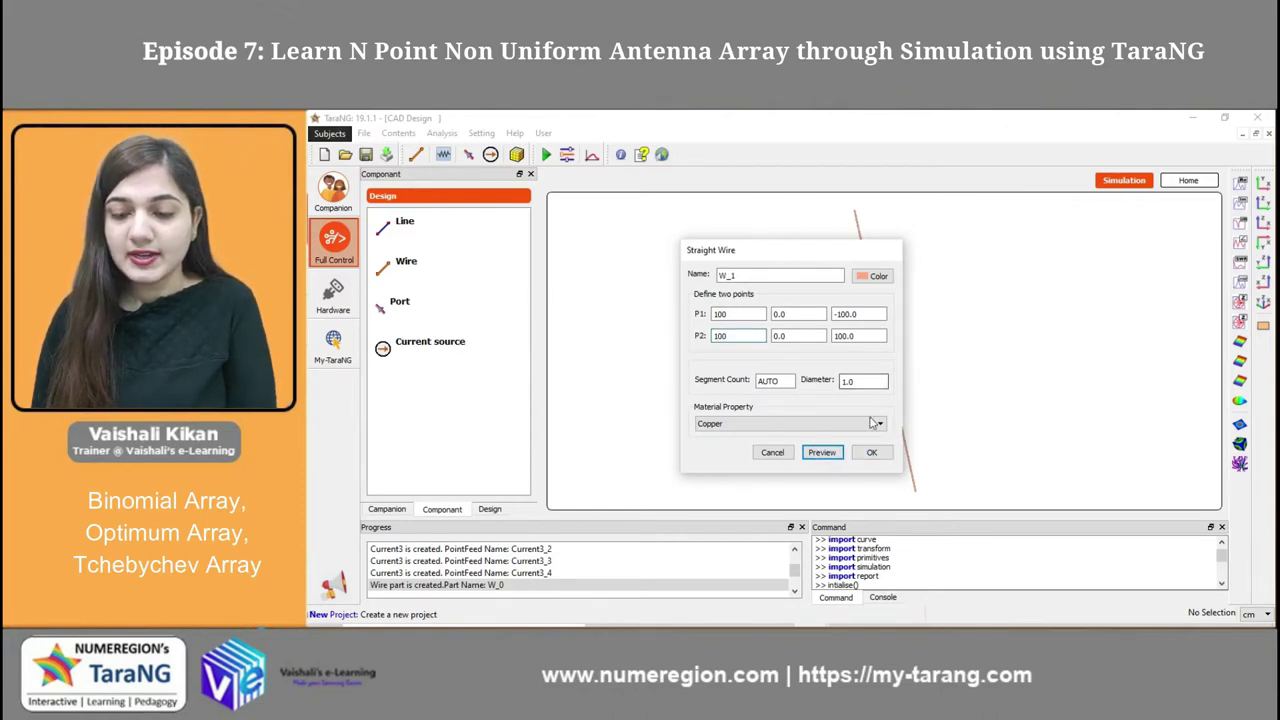
{"action": "left_click", "coordinate": [873, 456]}
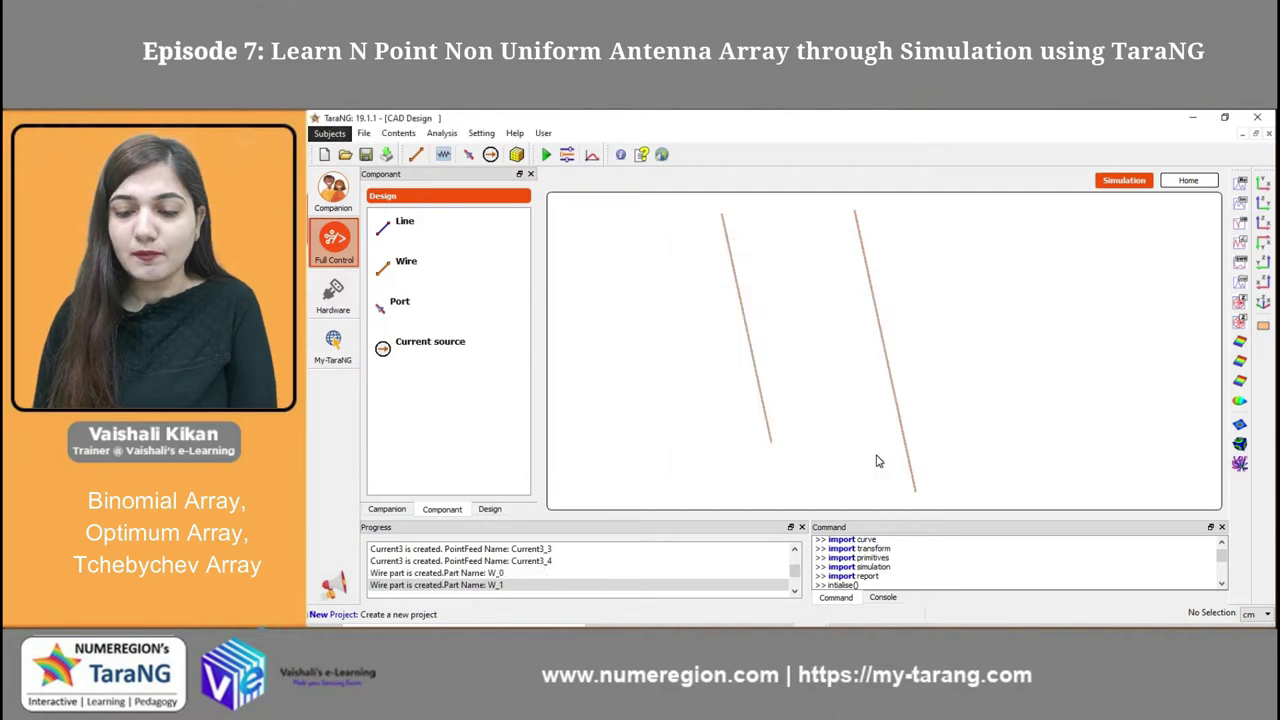
Step: Add copper wire W_2 at x=200, from (200, 0, -100) to (200, 0, 100)
{"action": "left_click", "coordinate": [415, 155]}
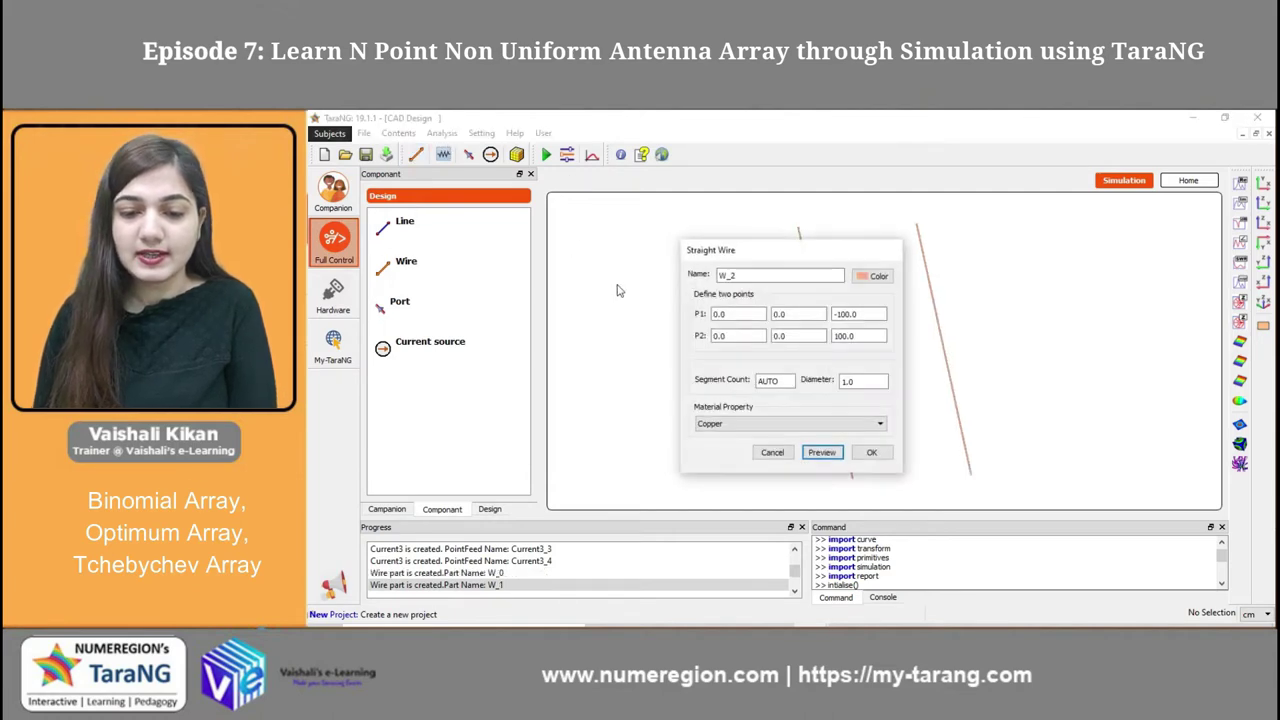
{"action": "left_click", "coordinate": [740, 313]}
{"action": "double_click", "coordinate": [740, 313]}
{"action": "type", "text": "2"}
{"action": "double_click", "coordinate": [744, 336]}
{"action": "type", "text": "2"}
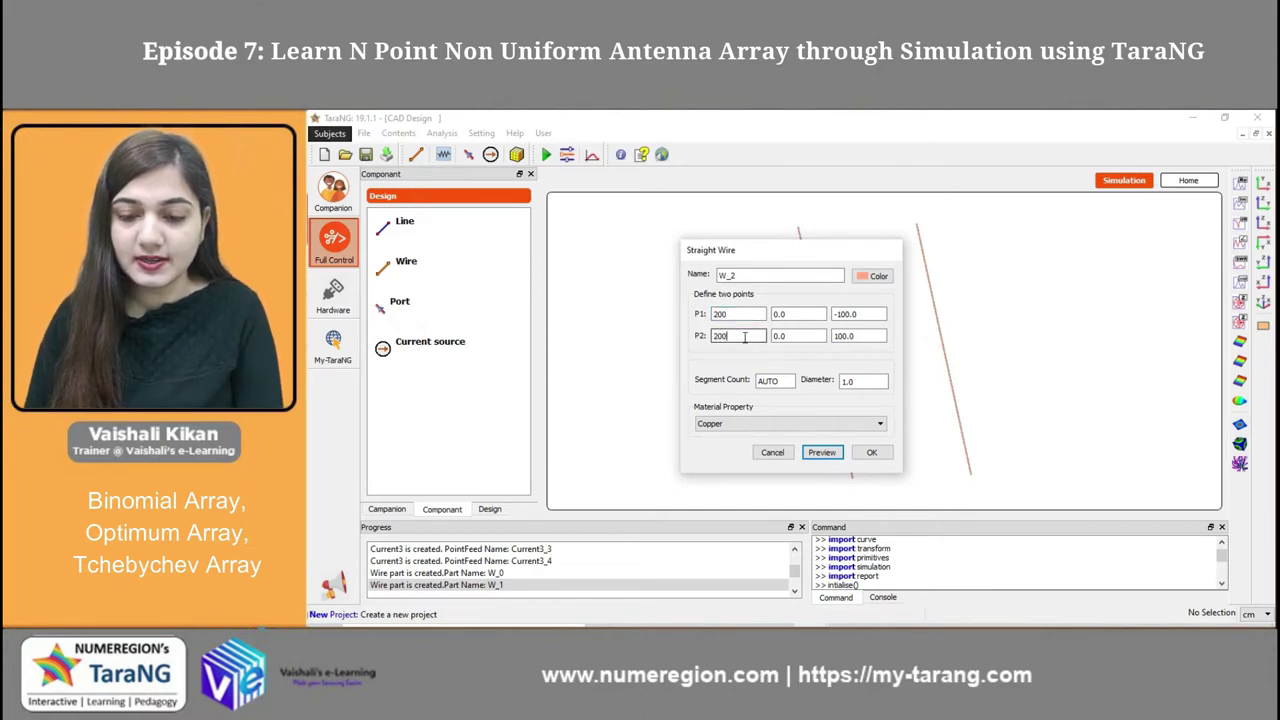
{"action": "left_click", "coordinate": [873, 457]}
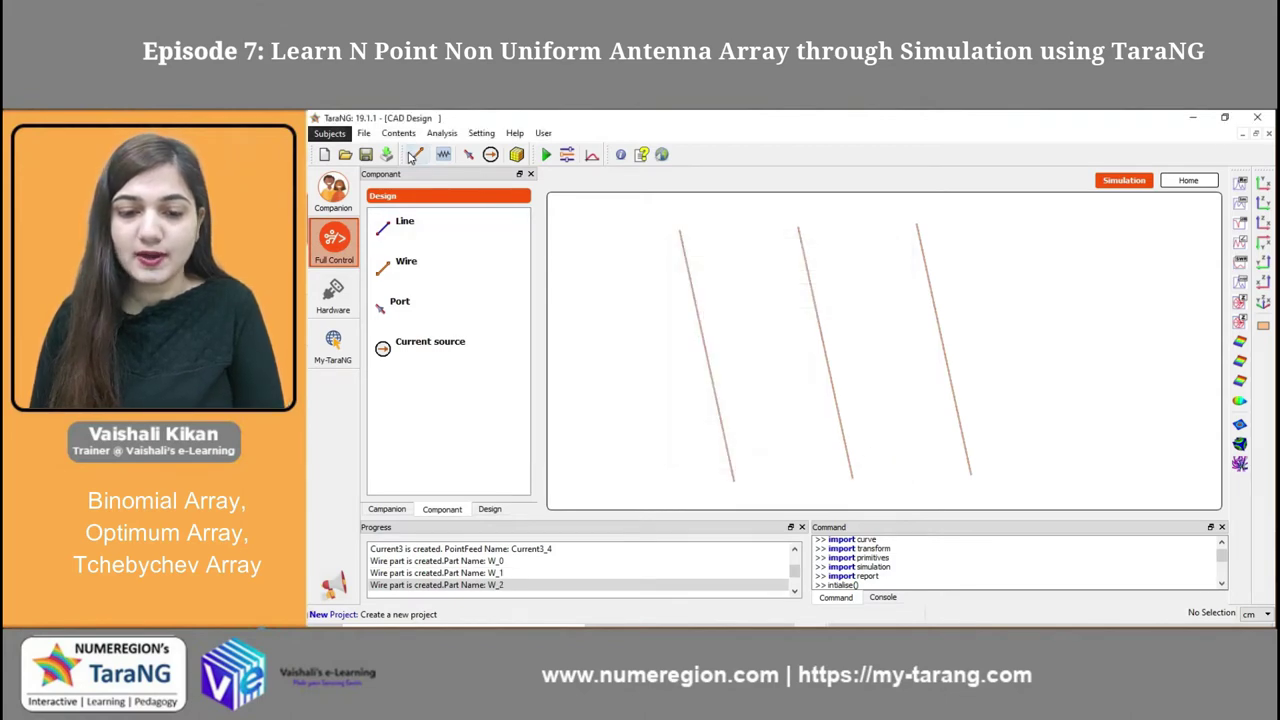
Step: Add copper wire W_3 with both endpoints at x=300
{"action": "left_click", "coordinate": [418, 156]}
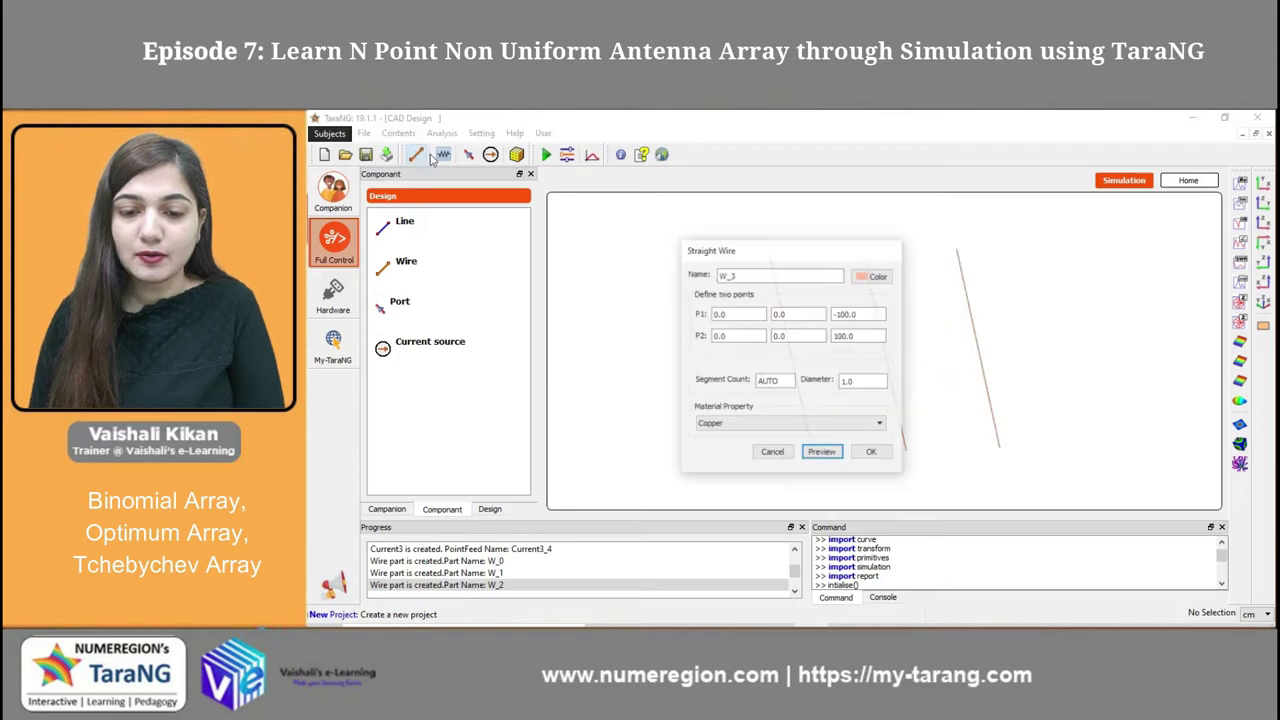
{"action": "double_click", "coordinate": [751, 314]}
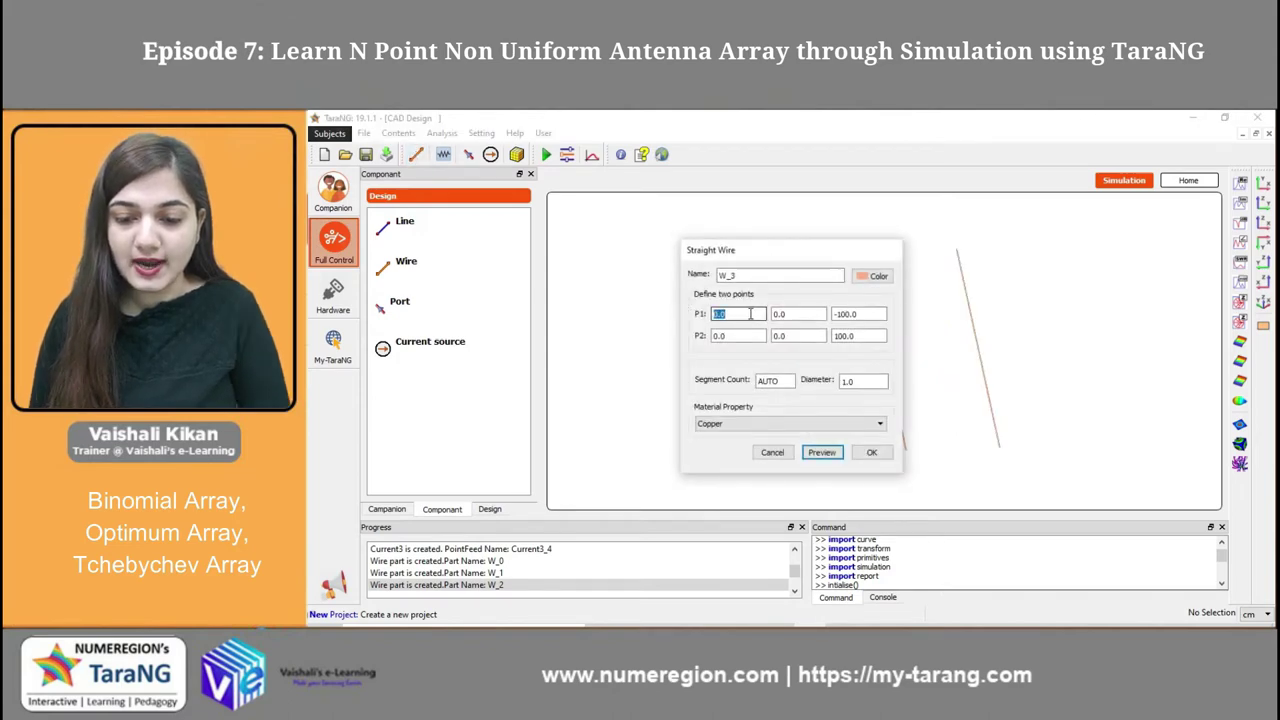
{"action": "type", "text": "300"}
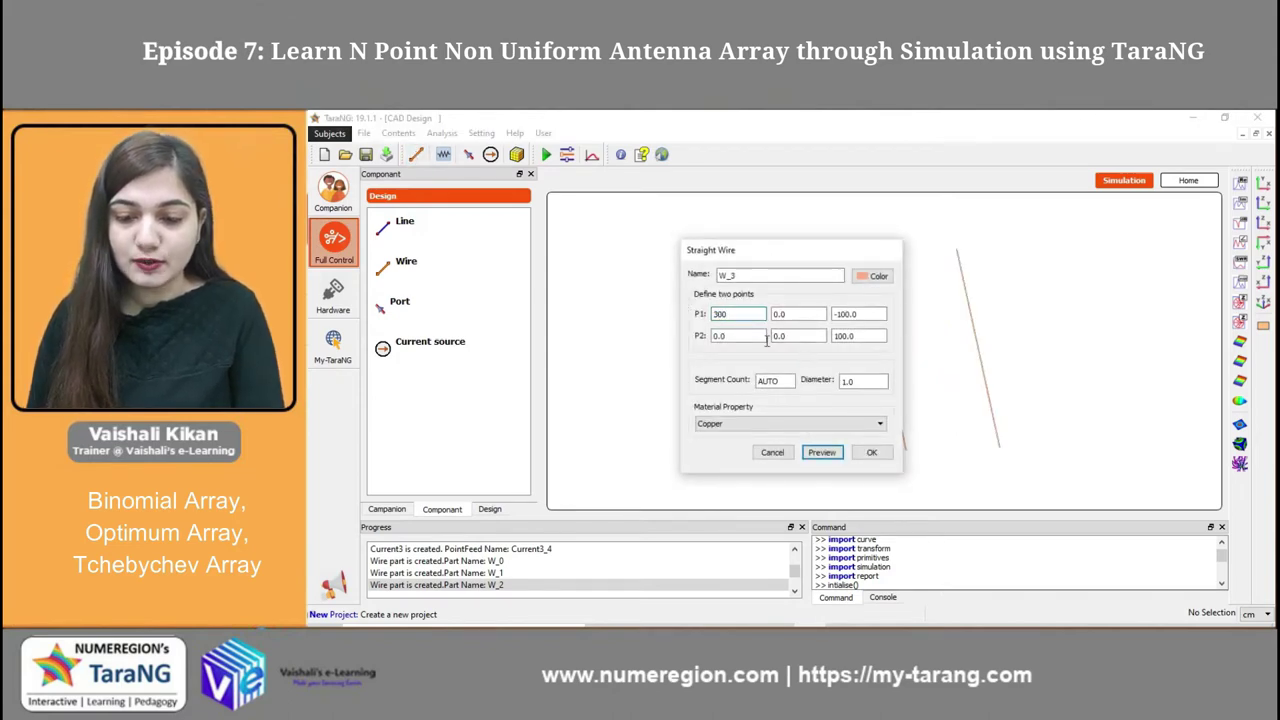
{"action": "double_click", "coordinate": [746, 335]}
{"action": "type", "text": "30"}
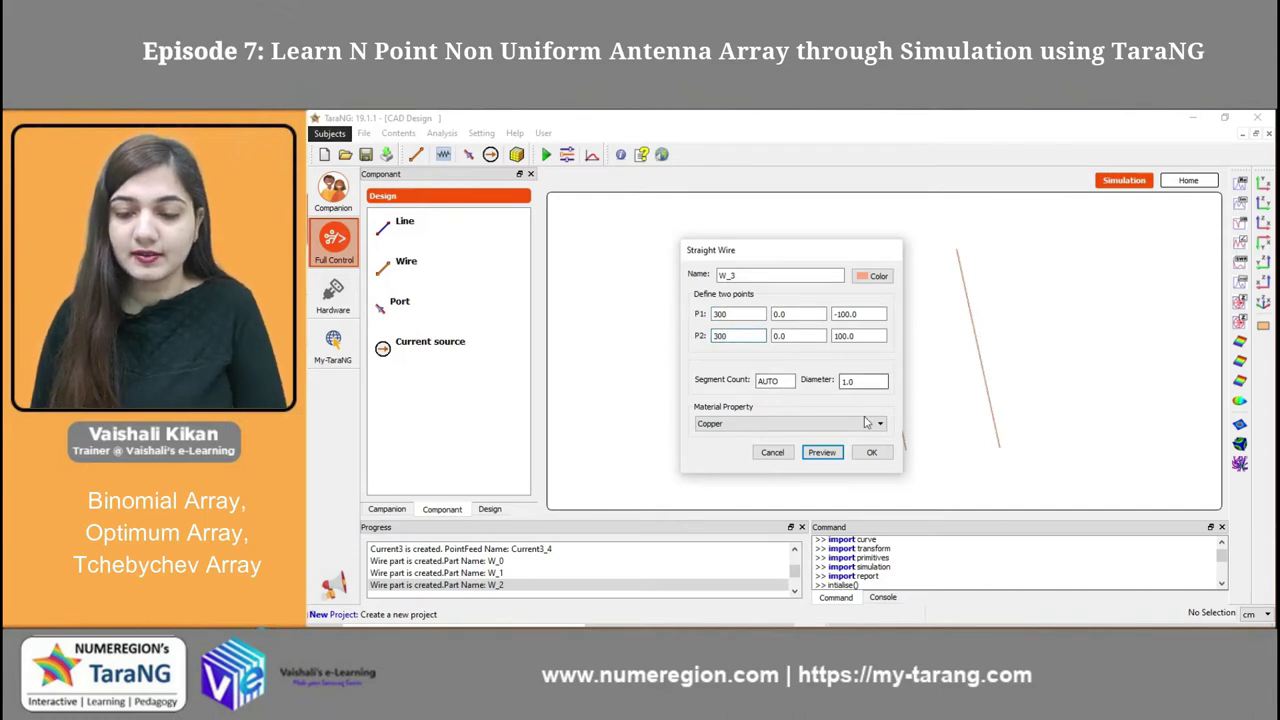
{"action": "left_click", "coordinate": [870, 453]}
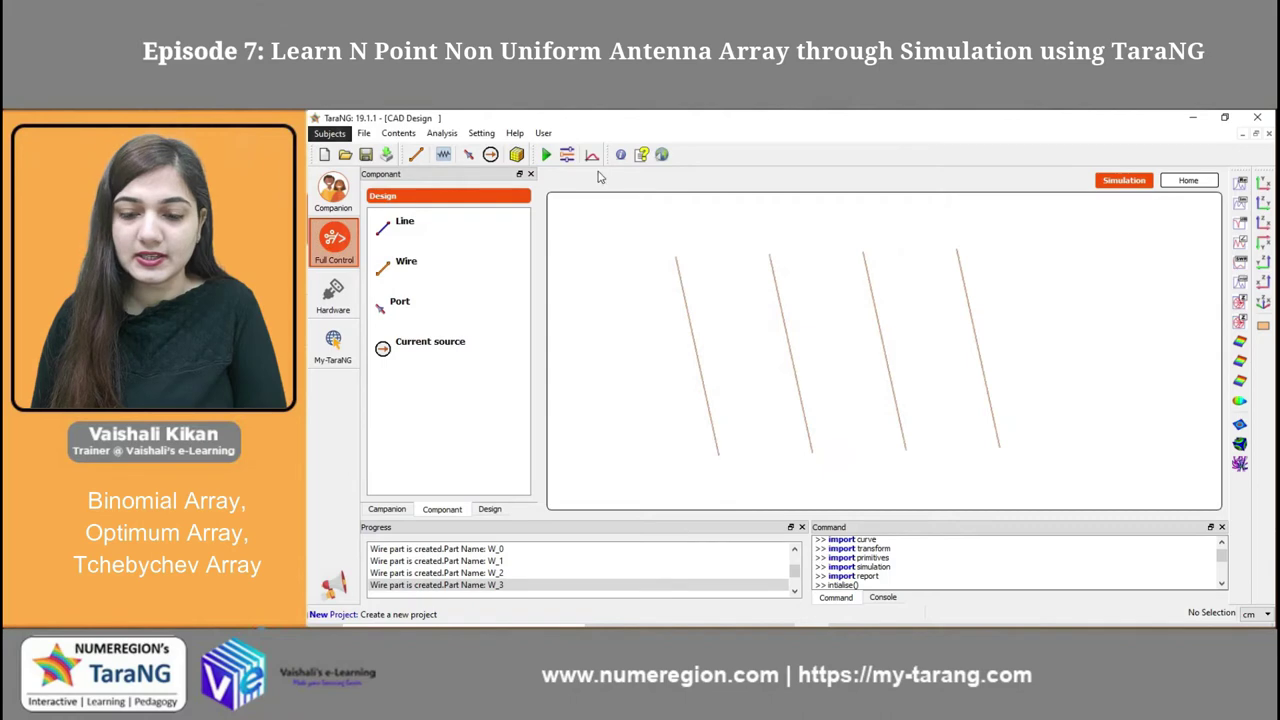
Step: Add copper wire W_4 with both endpoints at x=400
{"action": "left_click", "coordinate": [415, 155]}
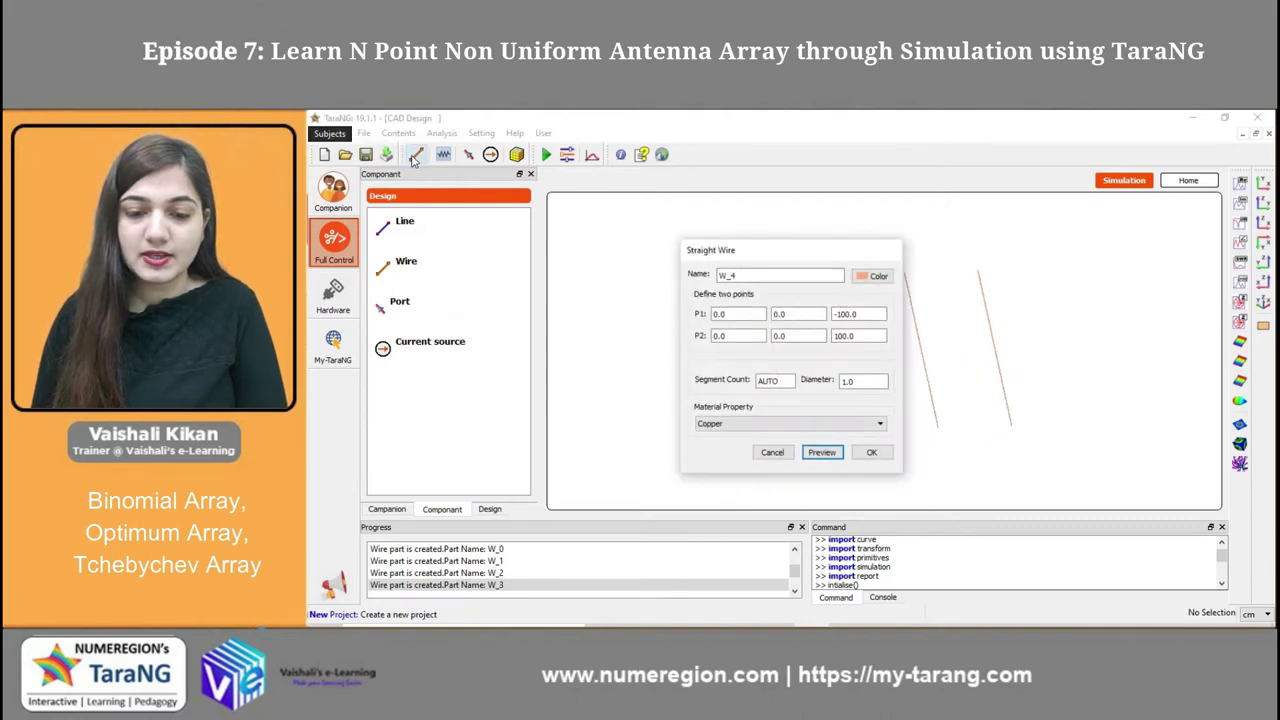
{"action": "double_click", "coordinate": [740, 315]}
{"action": "type", "text": "40"}
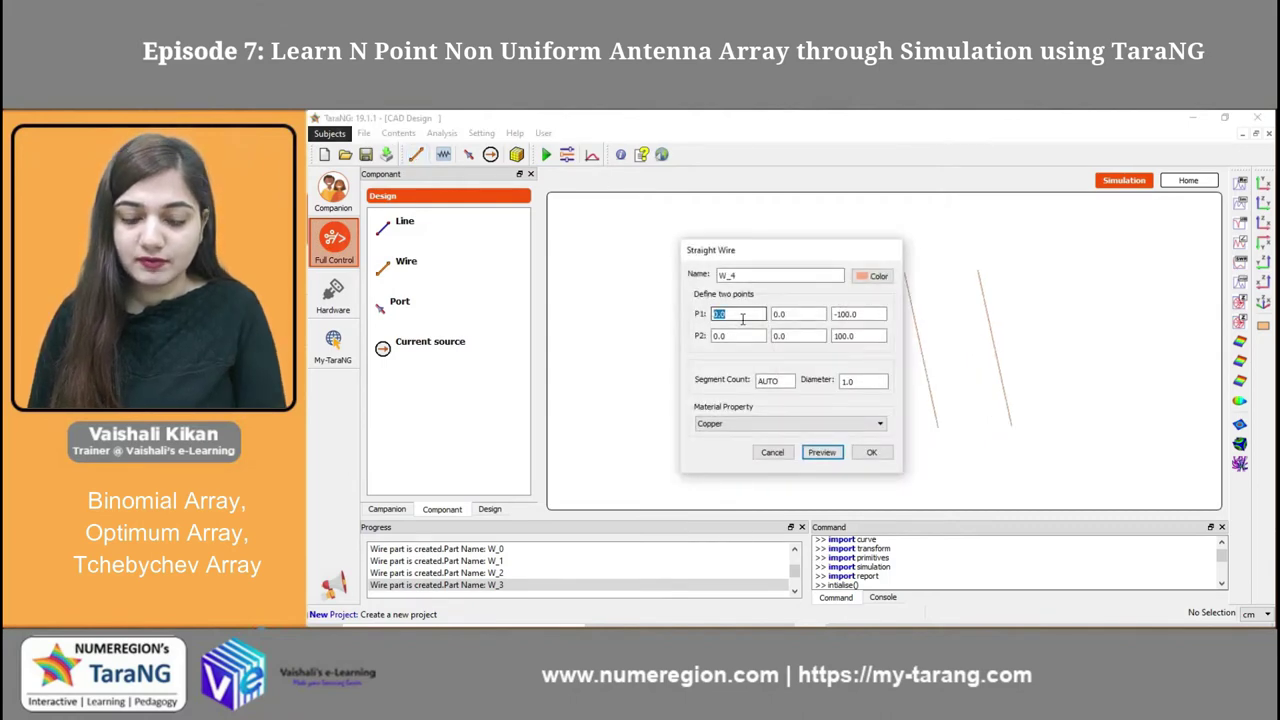
{"action": "type", "text": "0"}
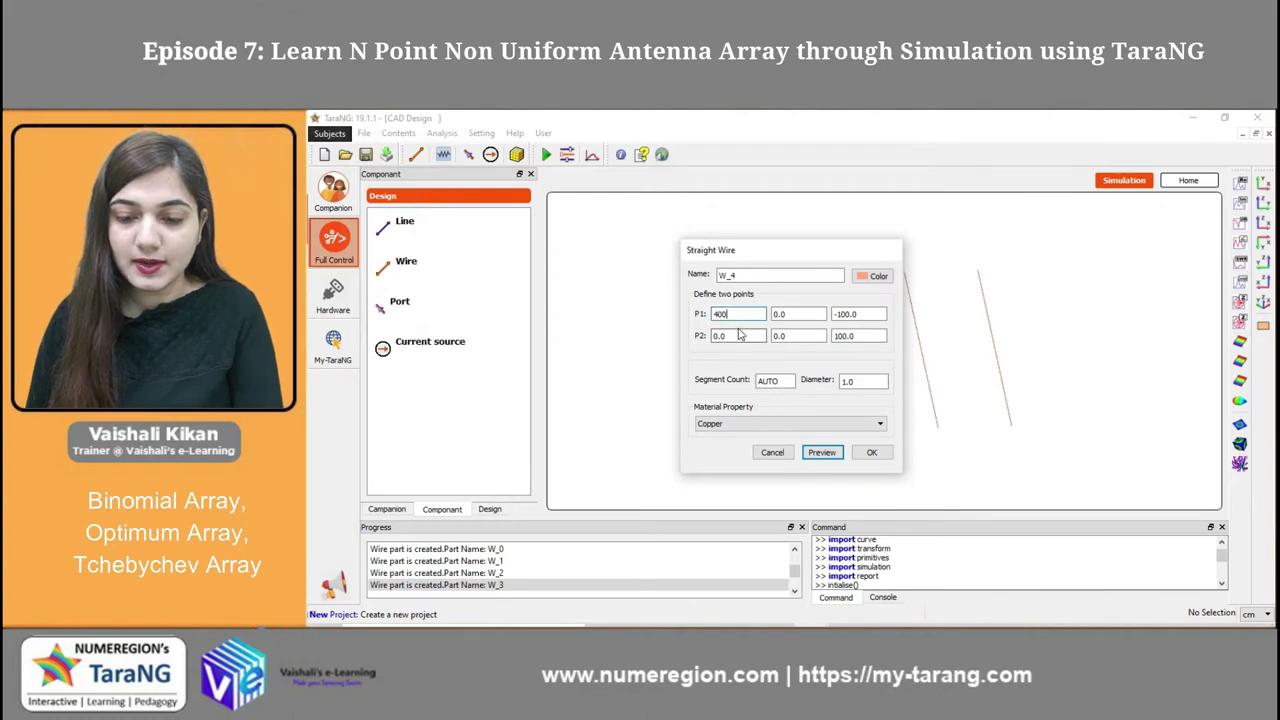
{"action": "double_click", "coordinate": [740, 335]}
{"action": "type", "text": "400"}
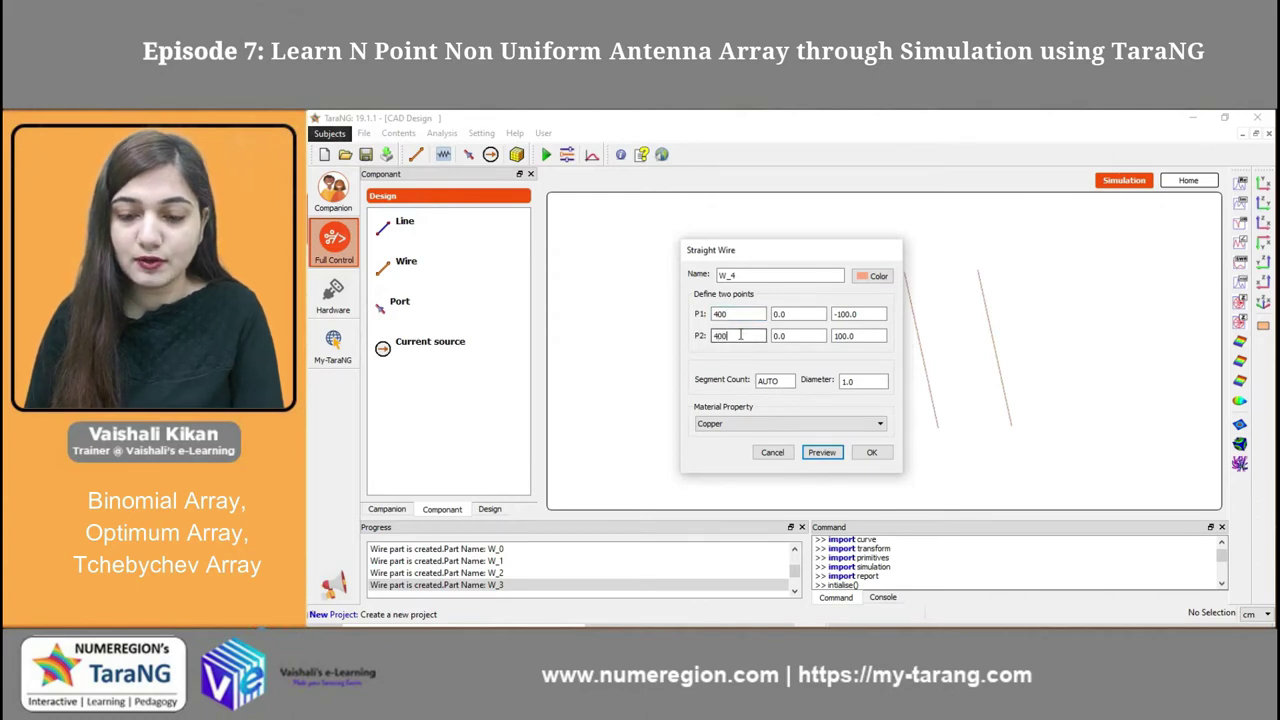
{"action": "left_click", "coordinate": [871, 453]}
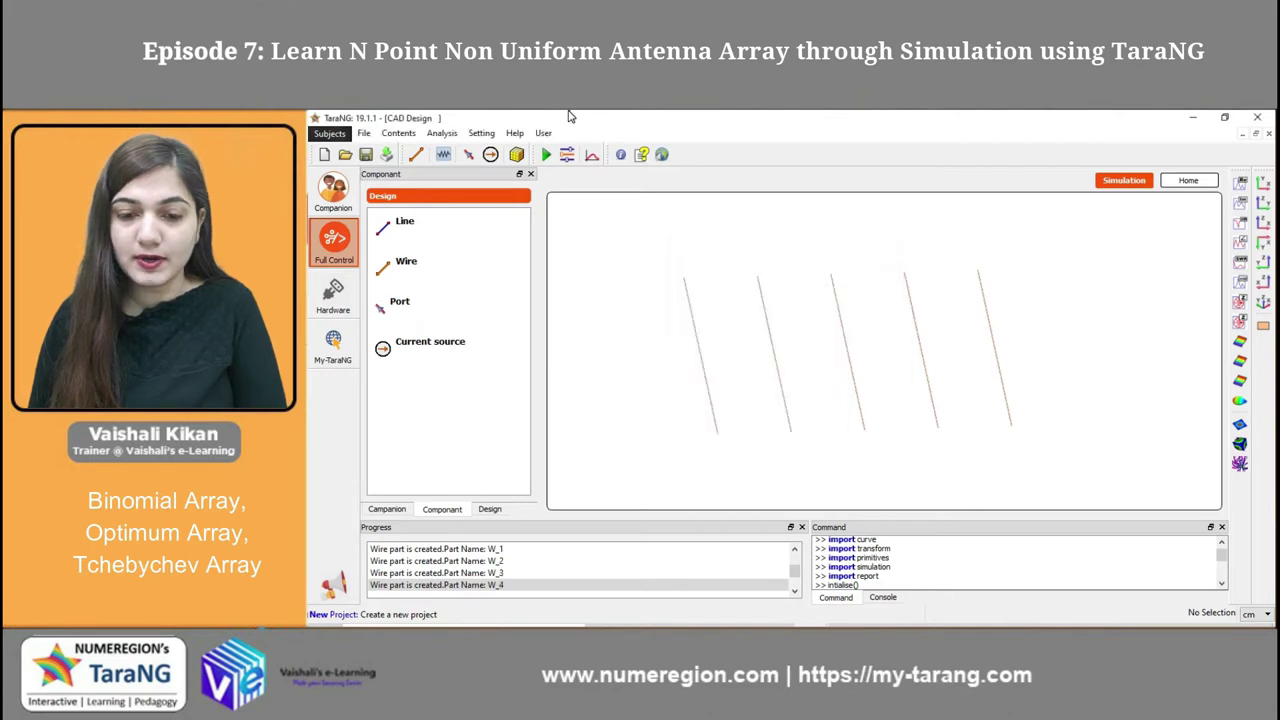
Step: Place point-feed current sources Current3_0 through Current3_4 at the midpoints of all five wires
{"action": "left_click", "coordinate": [490, 155]}
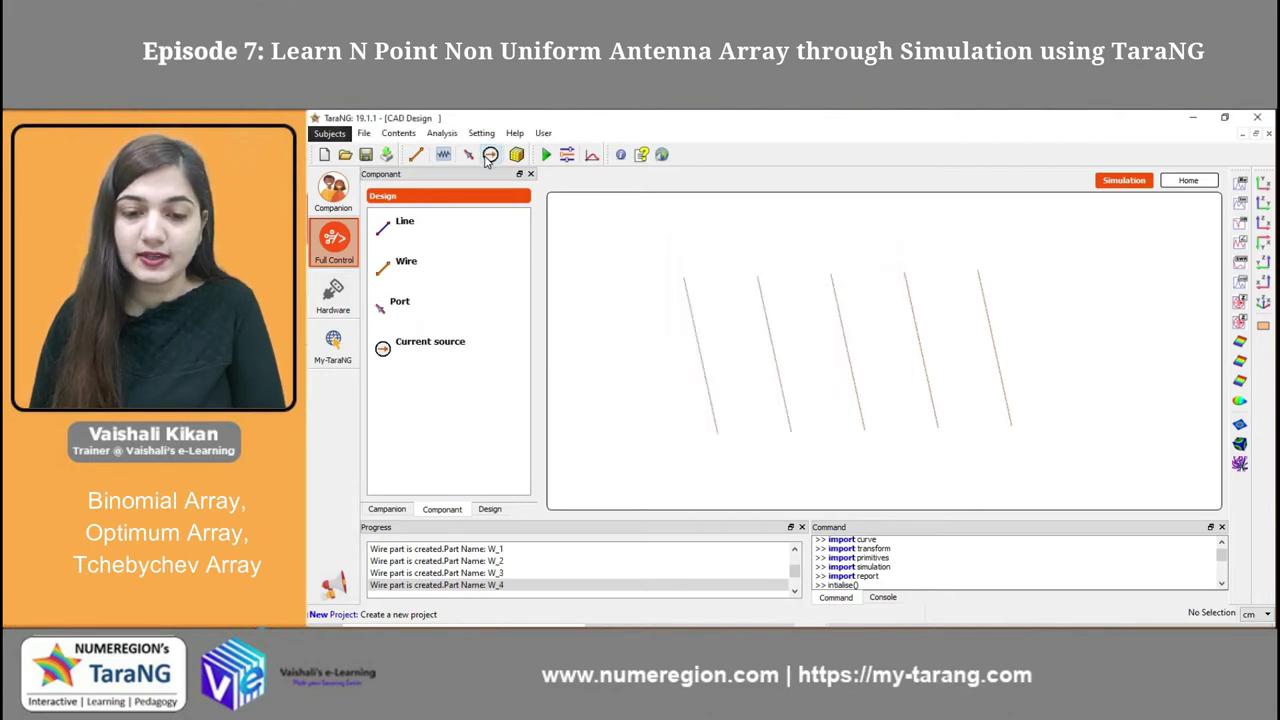
{"action": "left_click", "coordinate": [698, 350]}
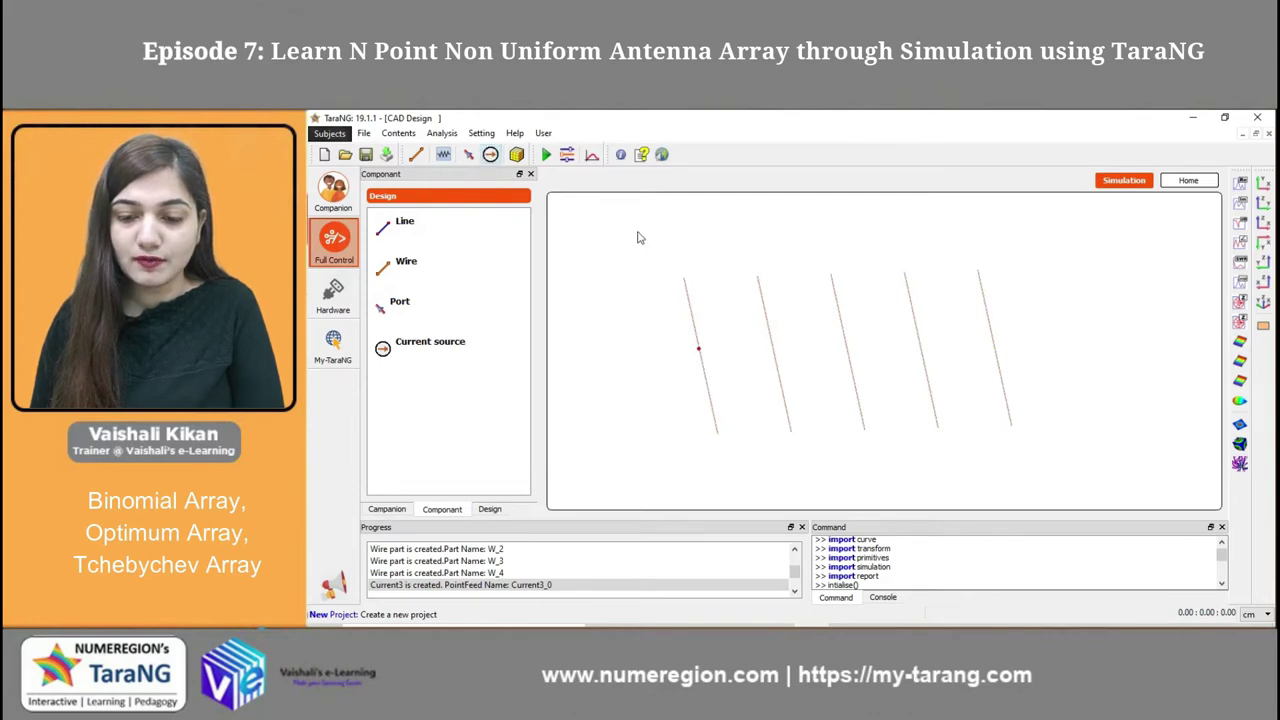
{"action": "left_click", "coordinate": [490, 155]}
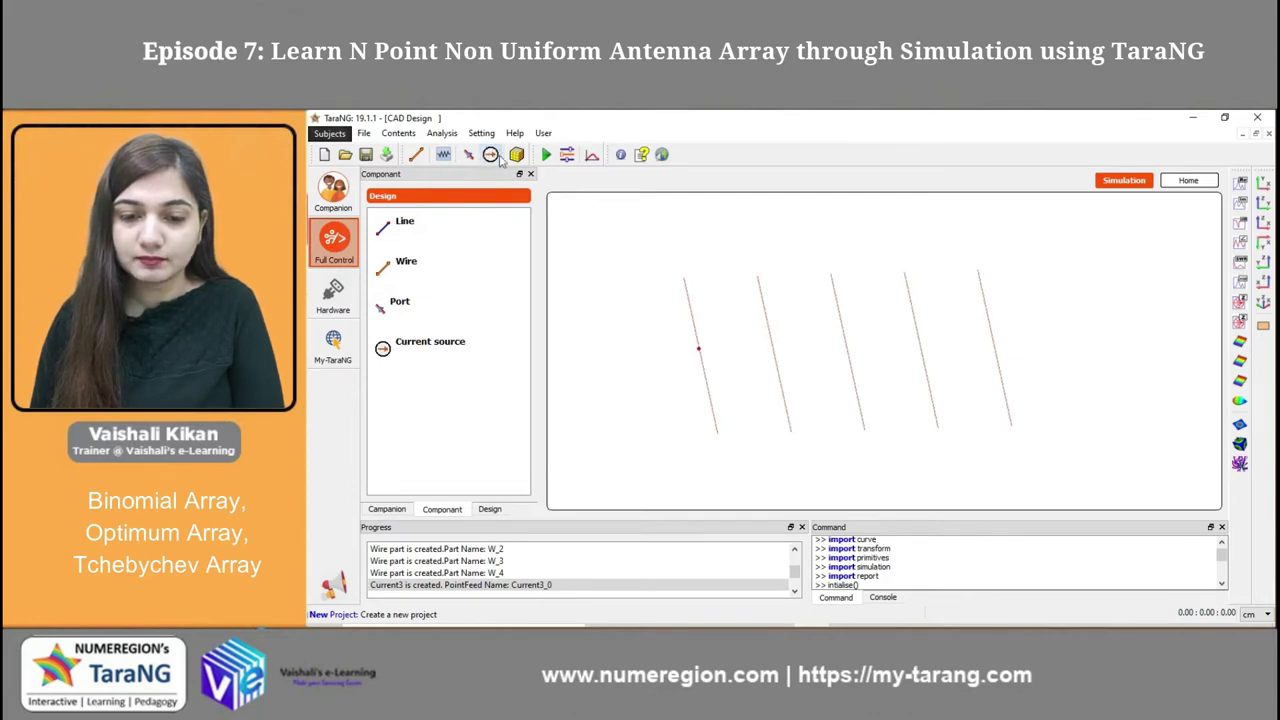
{"action": "left_click", "coordinate": [771, 344]}
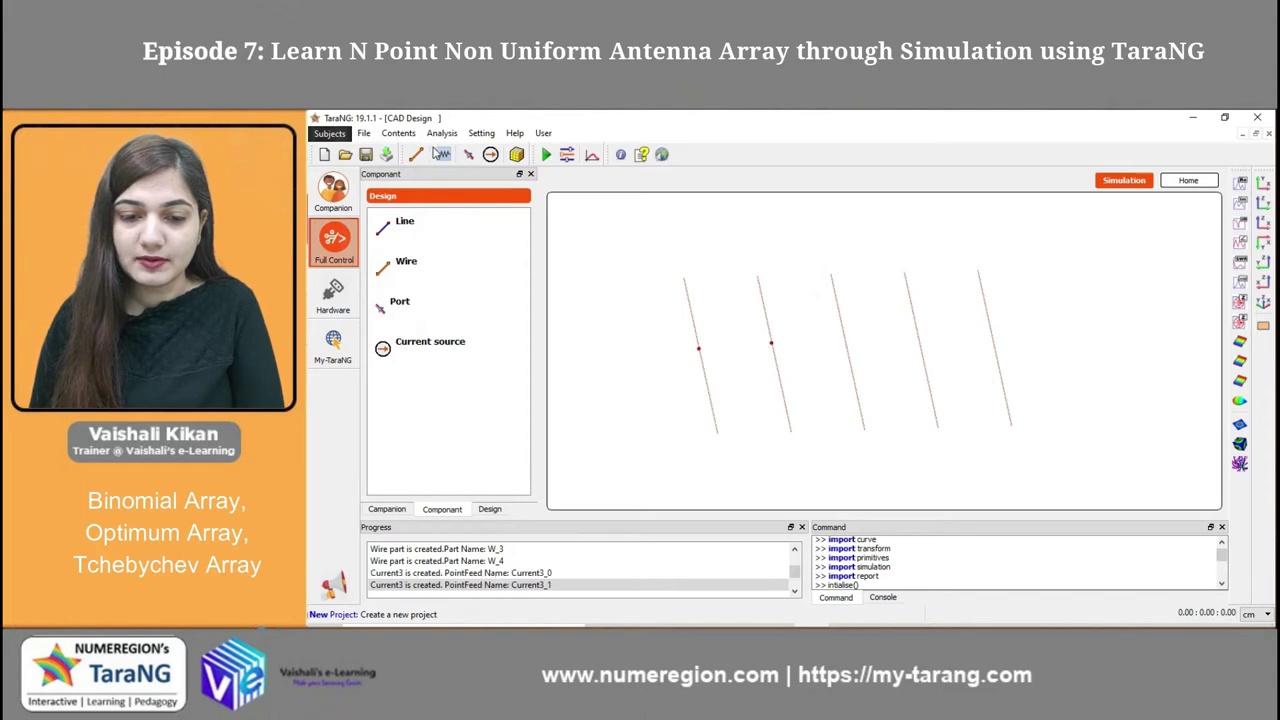
{"action": "left_click", "coordinate": [492, 156]}
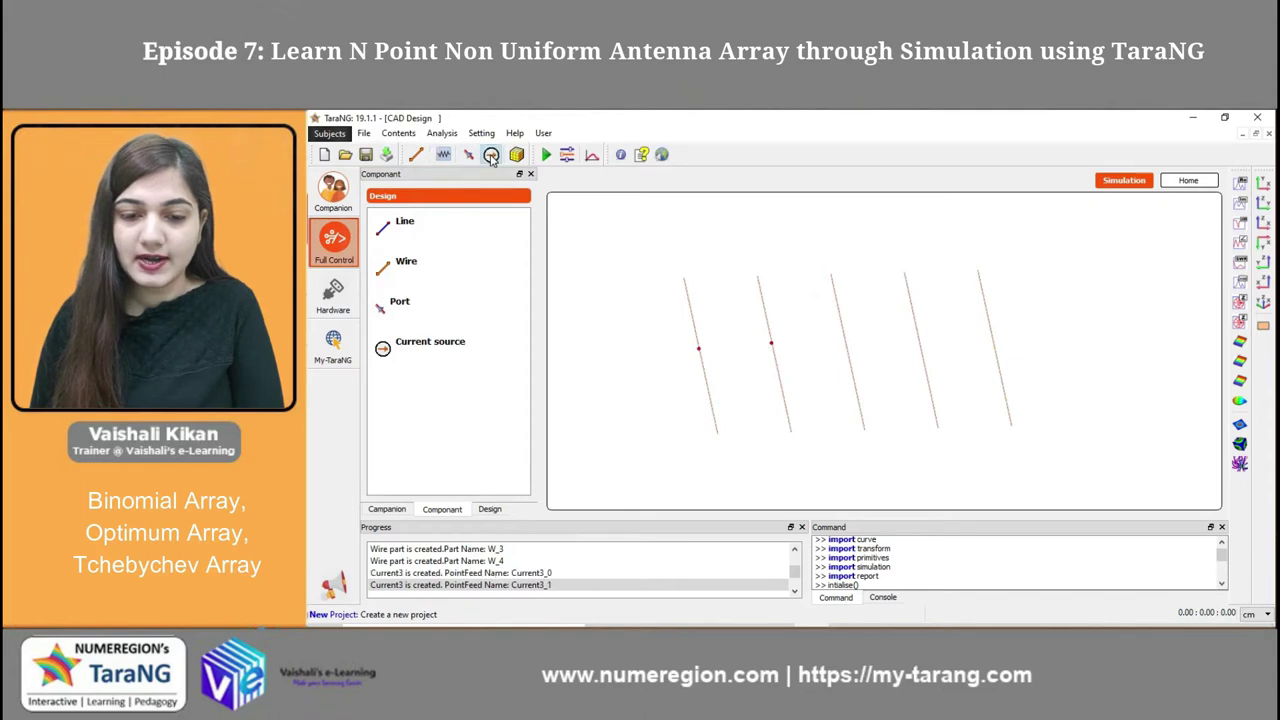
{"action": "left_click", "coordinate": [846, 348]}
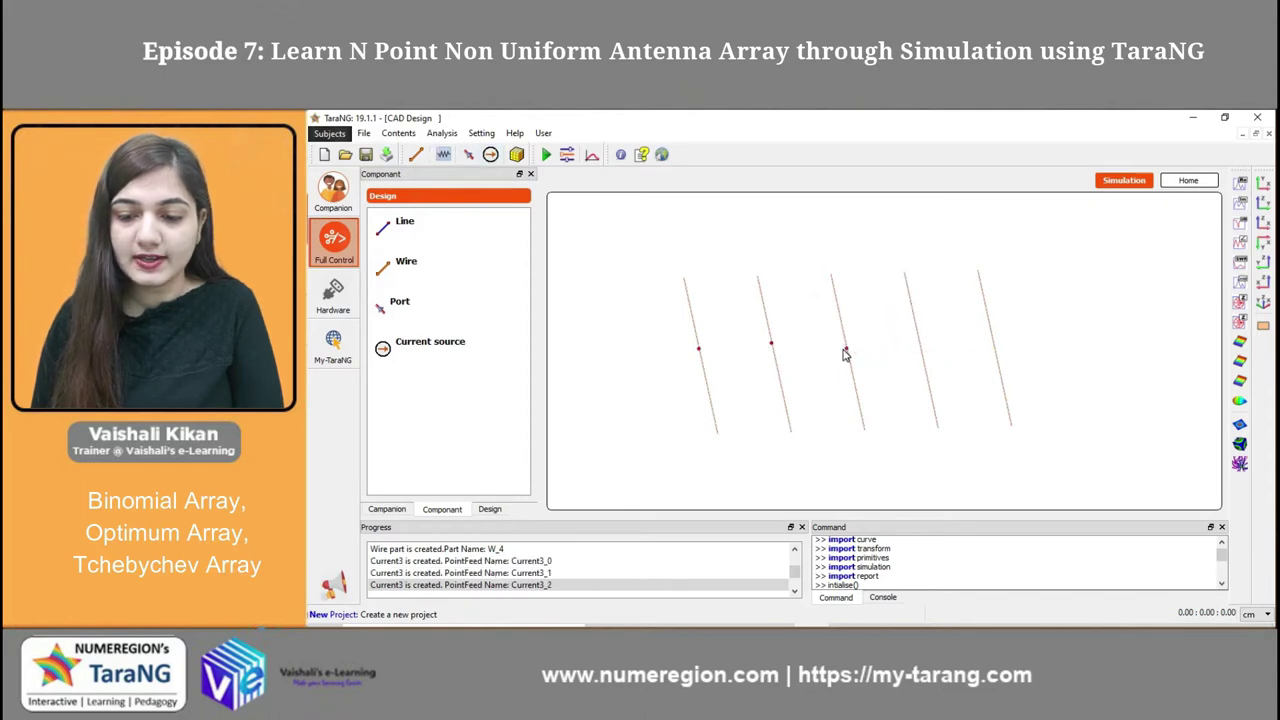
{"action": "left_click", "coordinate": [491, 156]}
{"action": "left_click", "coordinate": [919, 340]}
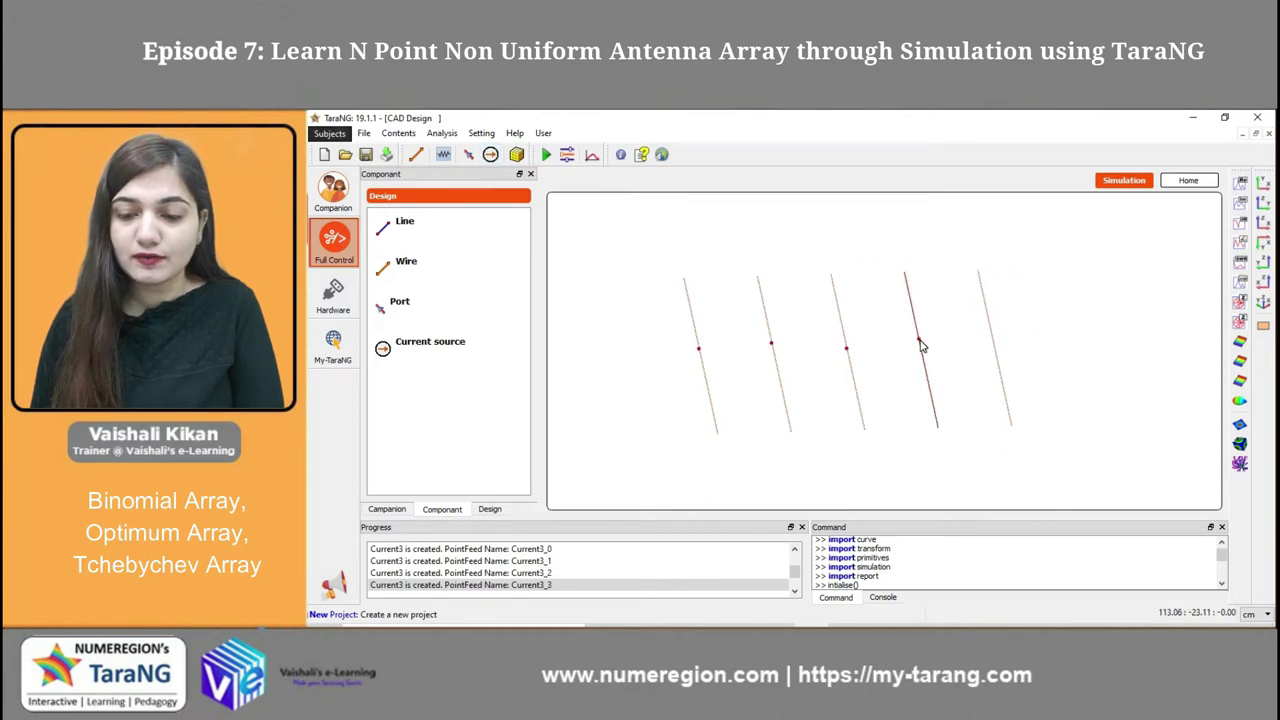
{"action": "left_click", "coordinate": [491, 156]}
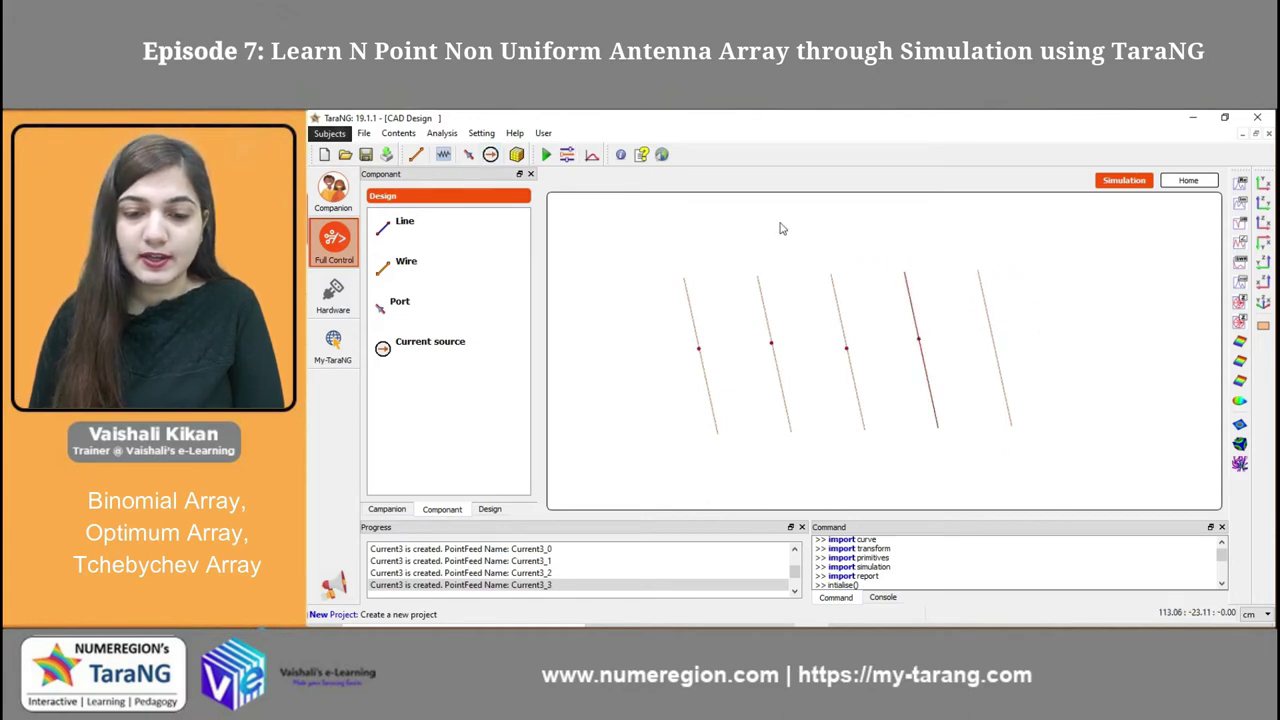
{"action": "left_click", "coordinate": [994, 348]}
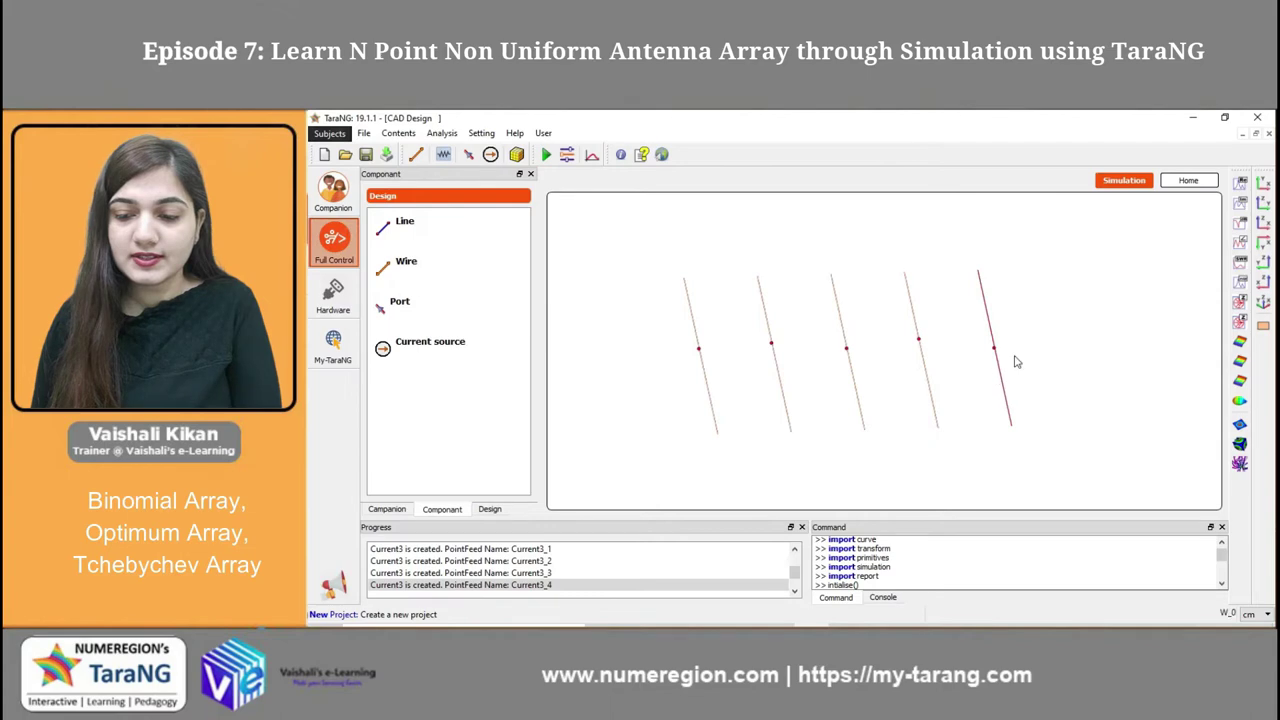
Step: Move the first current source to location (400, 0, 0)
{"action": "double_click", "coordinate": [699, 350]}
{"action": "mouse_move", "coordinate": [757, 345]}
{"action": "left_mouse_down"}
{"action": "mouse_move", "coordinate": [777, 344]}
{"action": "mouse_move", "coordinate": [745, 345]}
{"action": "mouse_move", "coordinate": [777, 345]}
{"action": "left_mouse_up"}
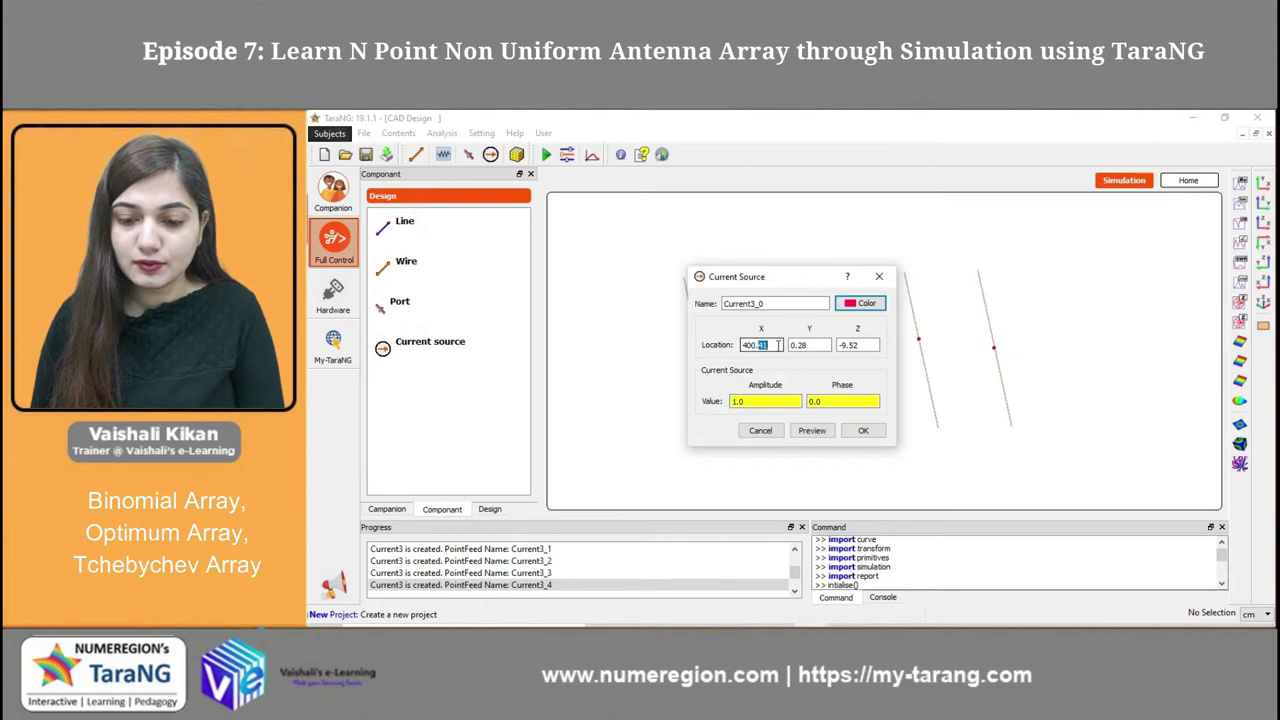
{"action": "key", "text": "BackSpace"}
{"action": "key", "text": "Tab"}
{"action": "type", "text": "0"}
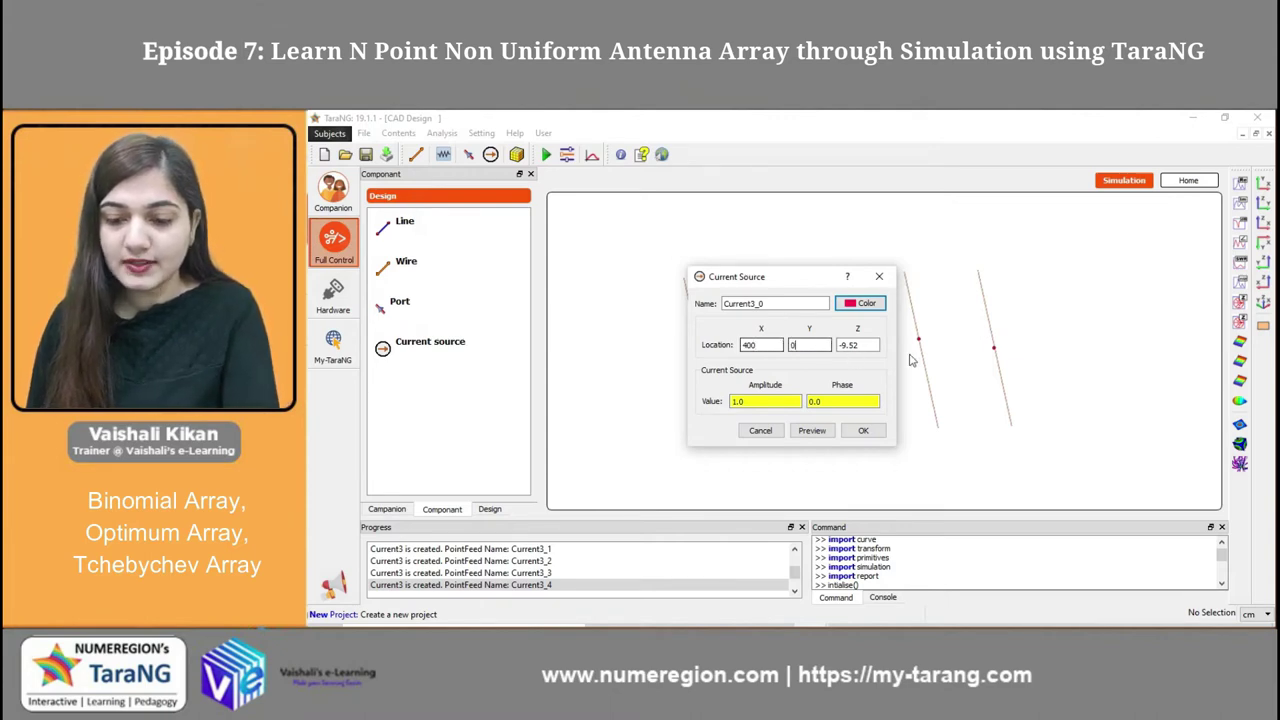
{"action": "left_click_drag", "start_coordinate": [873, 347], "coordinate": [838, 346]}
{"action": "type", "text": "0"}
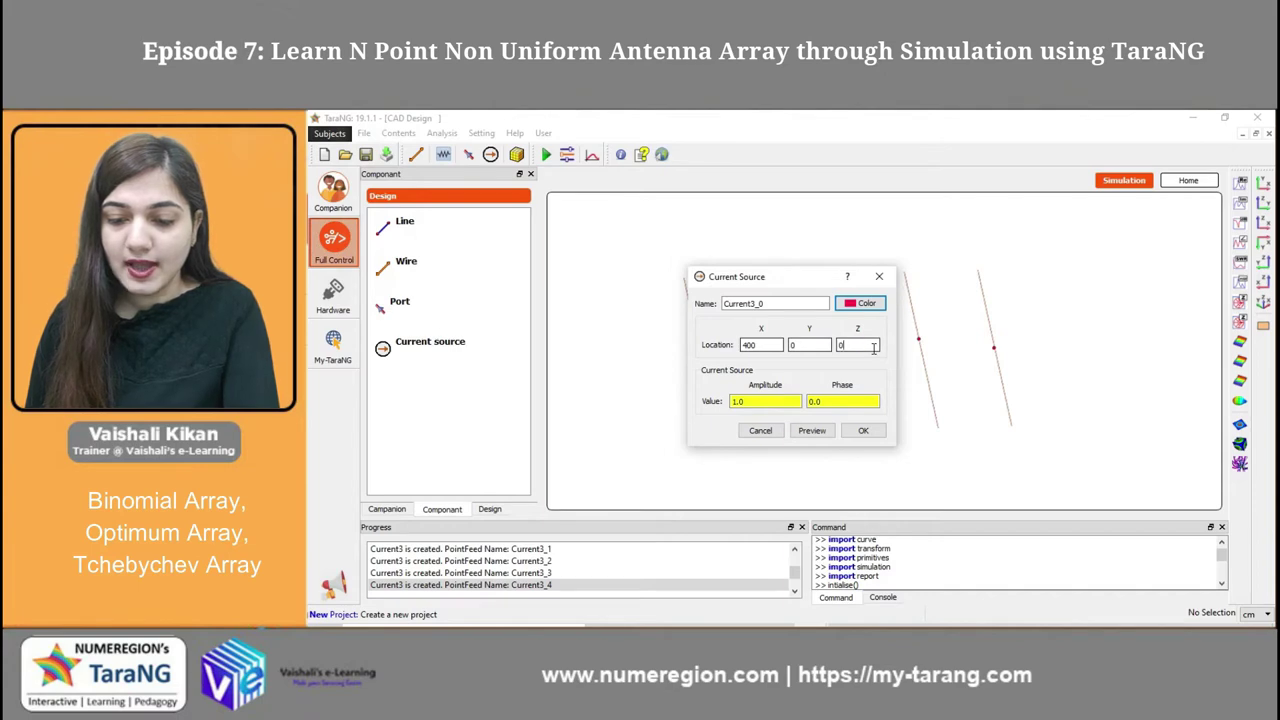
{"action": "left_click", "coordinate": [863, 431]}
Step: Move the second current source to x=300 with z=0 and edit its amplitude
{"action": "double_click", "coordinate": [771, 344]}
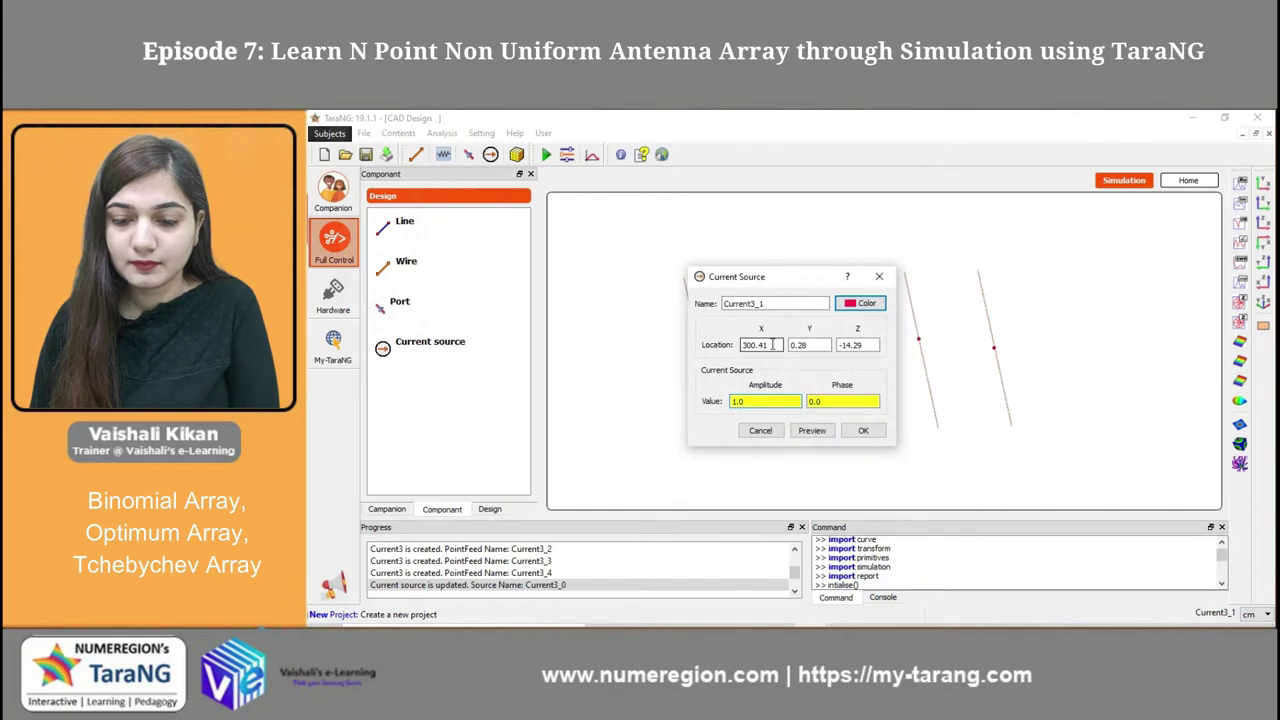
{"action": "key", "text": "BackSpace"}
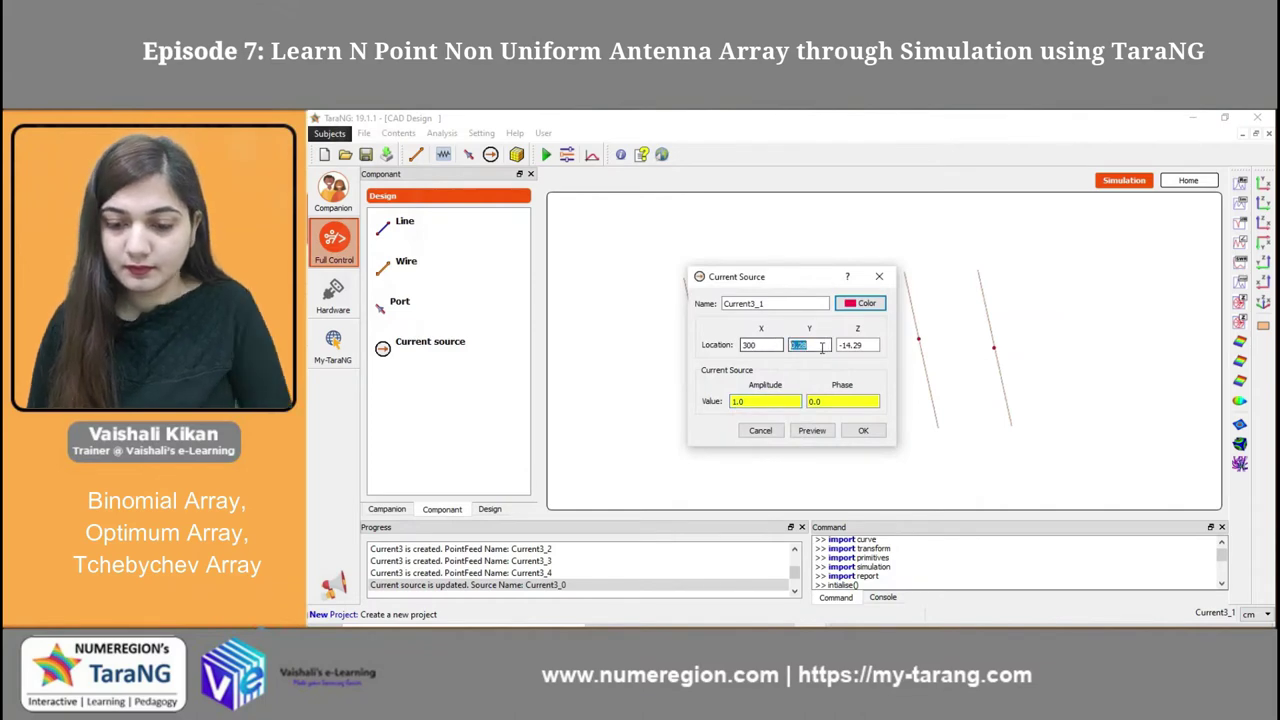
{"action": "type", "text": "0"}
{"action": "left_click_drag", "start_coordinate": [876, 345], "coordinate": [838, 345]}
{"action": "type", "text": "0"}
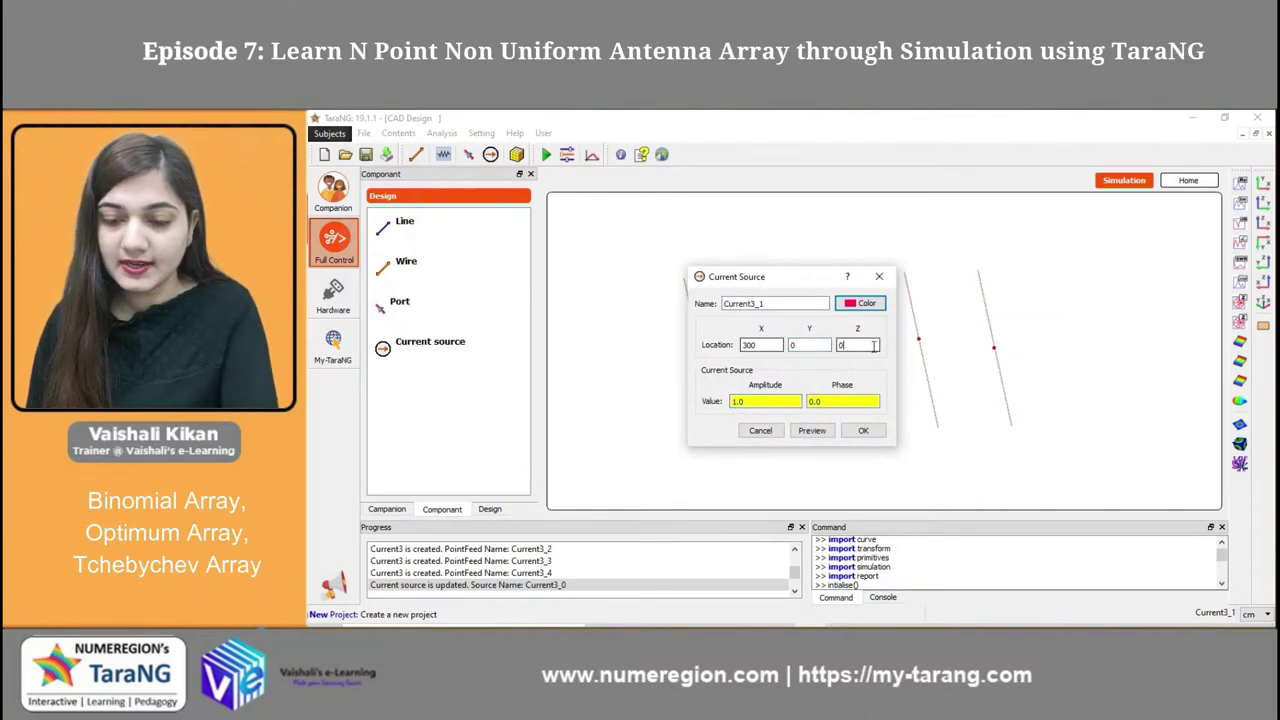
{"action": "double_click", "coordinate": [769, 401]}
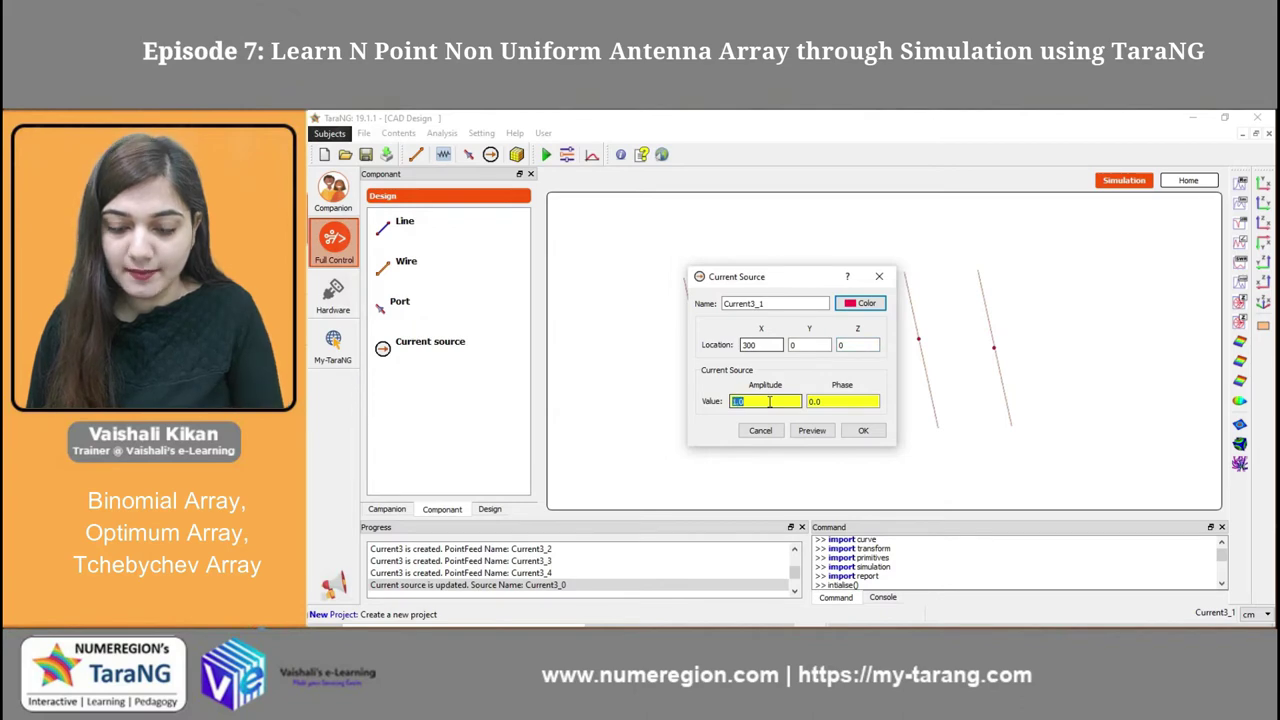
{"action": "left_click", "coordinate": [862, 430]}
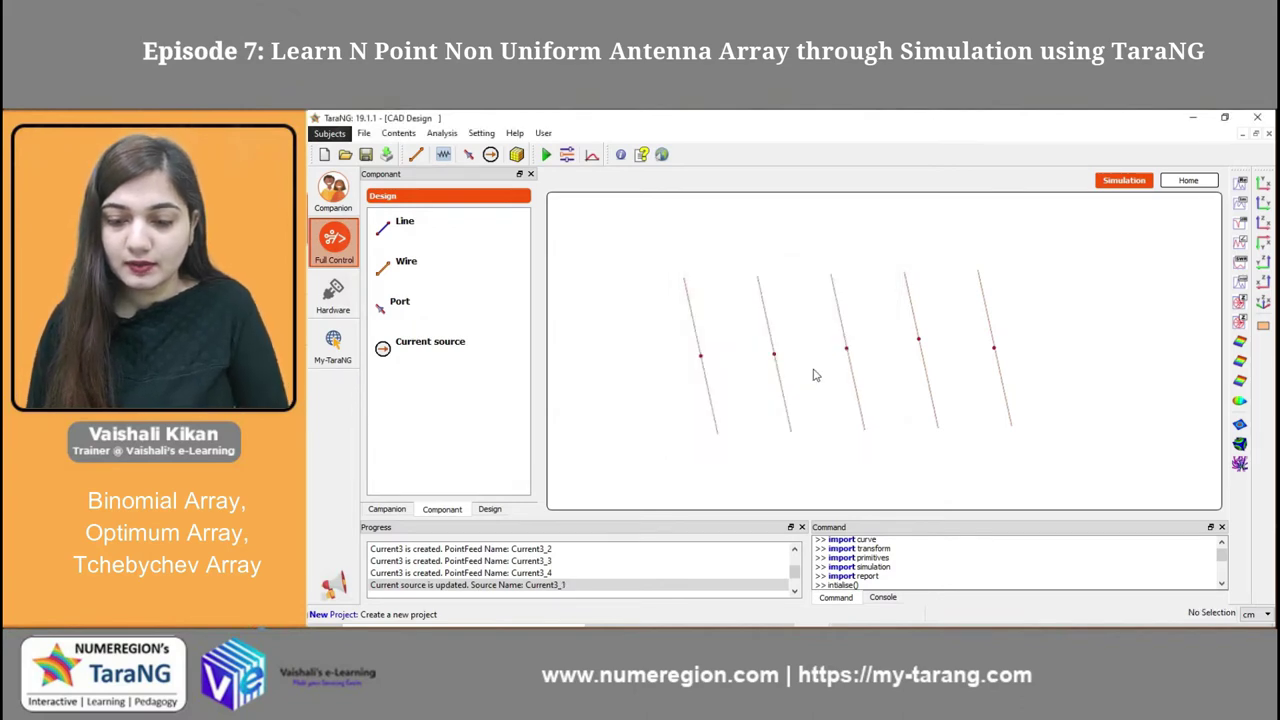
Step: Move Current3_2 to x=200 and set its amplitude to 6
{"action": "double_click", "coordinate": [849, 351]}
{"action": "left_click_drag", "start_coordinate": [757, 345], "coordinate": [837, 345]}
{"action": "key", "text": "BackSpace"}
{"action": "type", "text": "00"}
{"action": "left_click_drag", "start_coordinate": [731, 401], "coordinate": [776, 402]}
{"action": "type", "text": "6"}
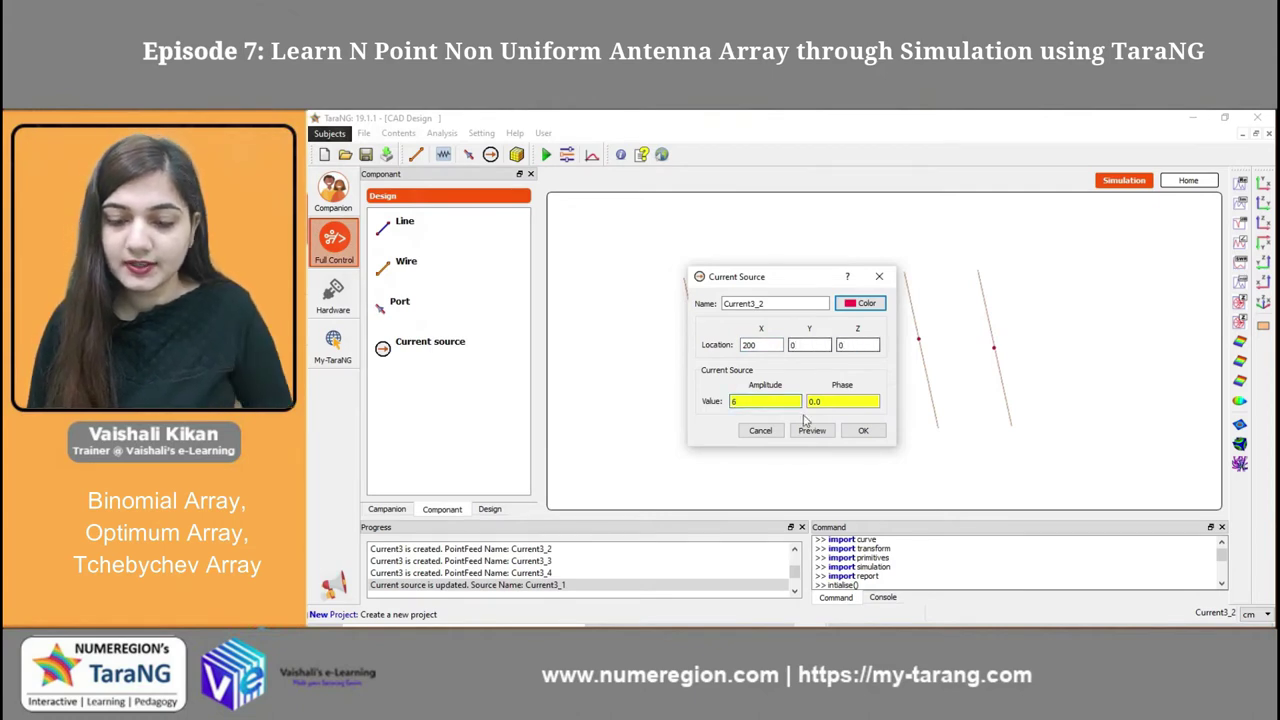
{"action": "left_click", "coordinate": [864, 431]}
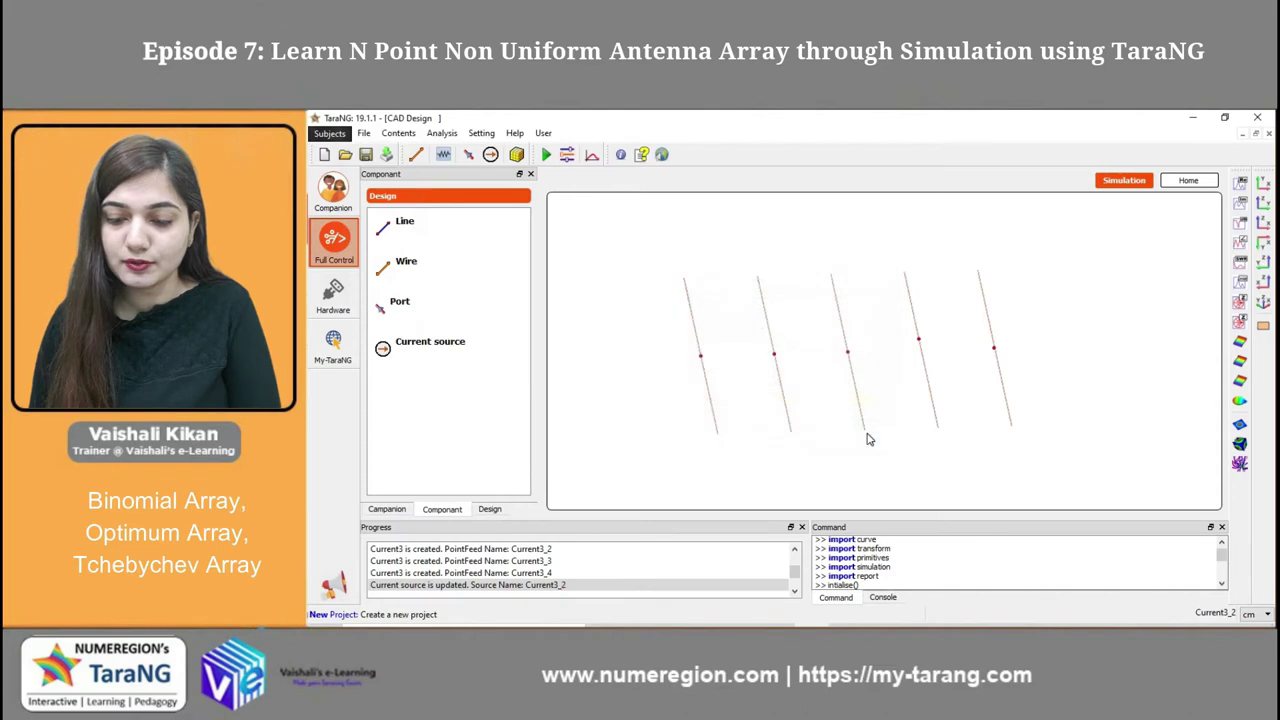
Step: Move Current3_3 to (100, 0, 0) and set its amplitude to 4
{"action": "double_click", "coordinate": [920, 343]}
{"action": "left_click_drag", "start_coordinate": [781, 345], "coordinate": [741, 345]}
{"action": "type", "text": "100"}
{"action": "left_click_drag", "start_coordinate": [818, 345], "coordinate": [790, 345]}
{"action": "type", "text": "0"}
{"action": "key", "text": "Tab"}
{"action": "type", "text": "0"}
{"action": "left_click_drag", "start_coordinate": [795, 401], "coordinate": [733, 401]}
{"action": "type", "text": "4"}
{"action": "left_click", "coordinate": [740, 428]}
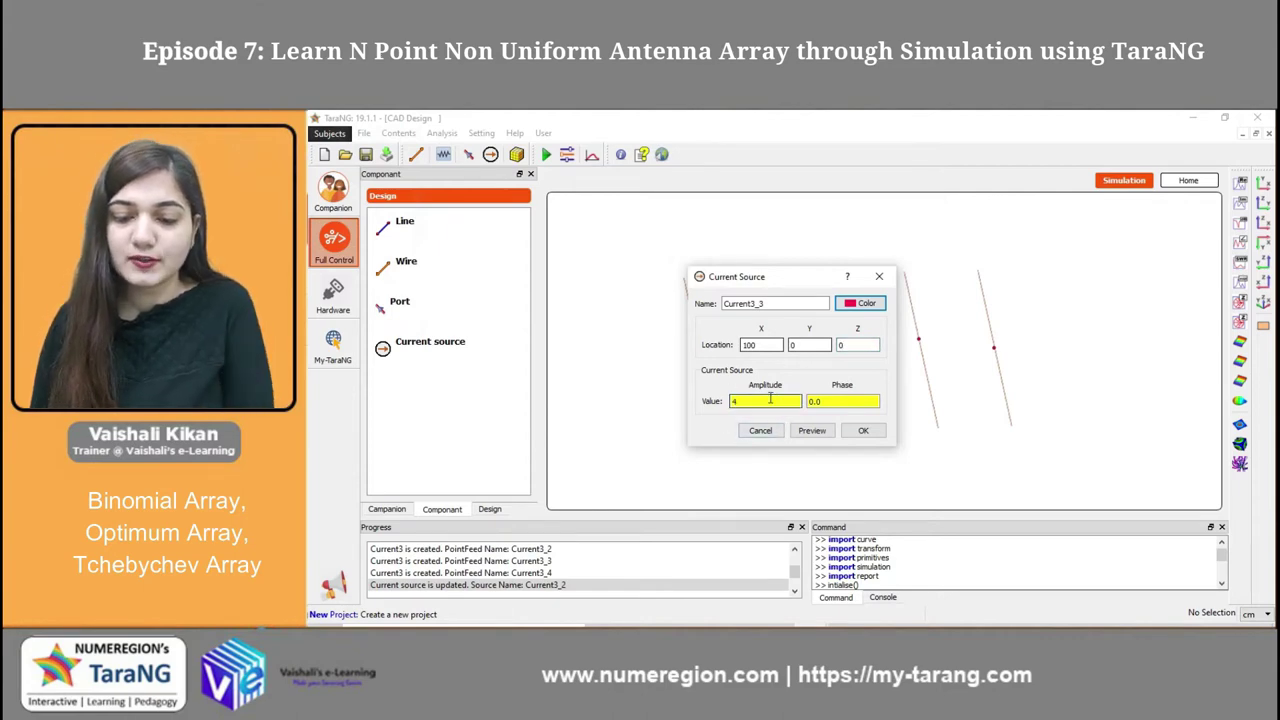
{"action": "left_click", "coordinate": [863, 431]}
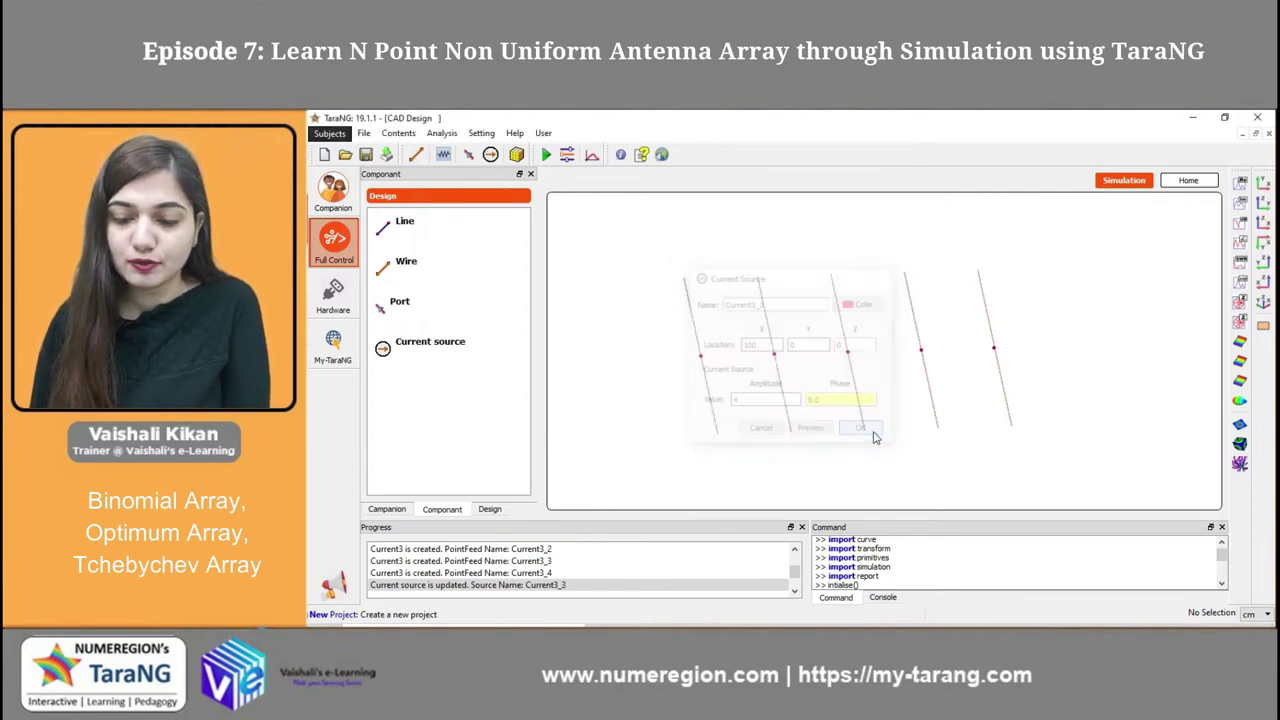
Step: Place the fifth current source at the origin with Y and Z set to 0
{"action": "double_click", "coordinate": [995, 354]}
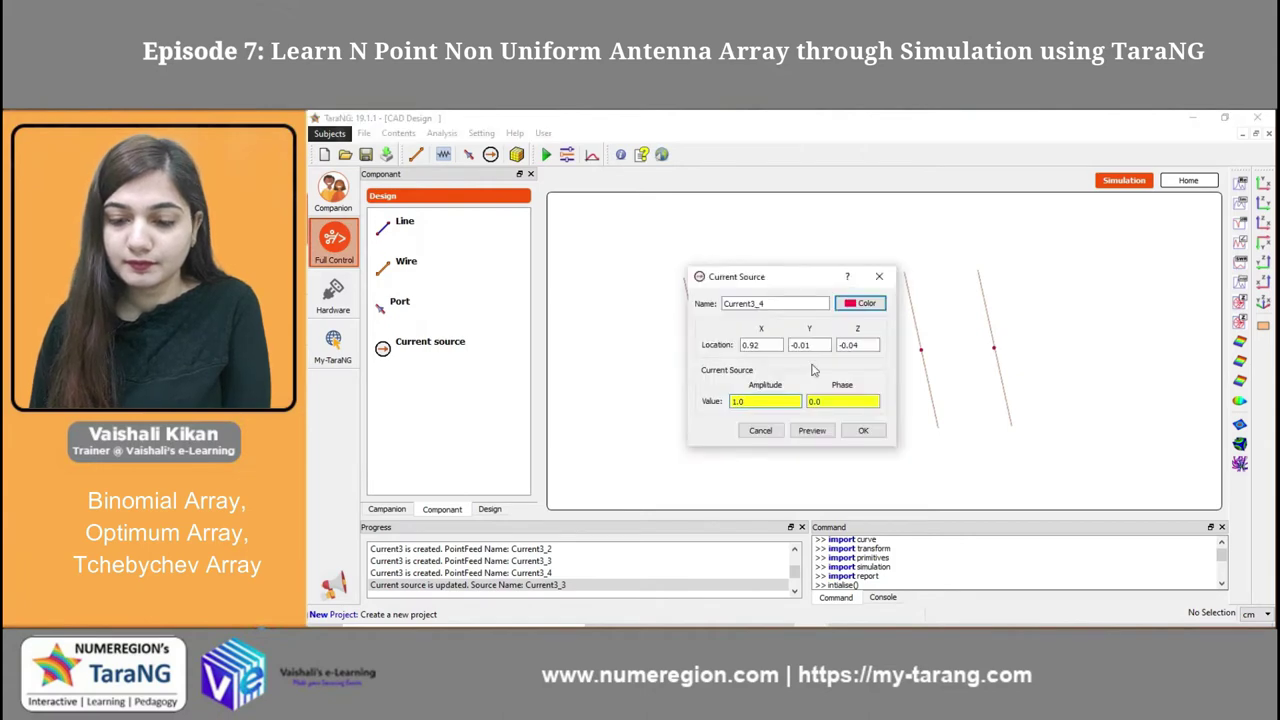
{"action": "double_click", "coordinate": [817, 348]}
{"action": "type", "text": "0"}
{"action": "key", "text": "Tab"}
{"action": "type", "text": "0"}
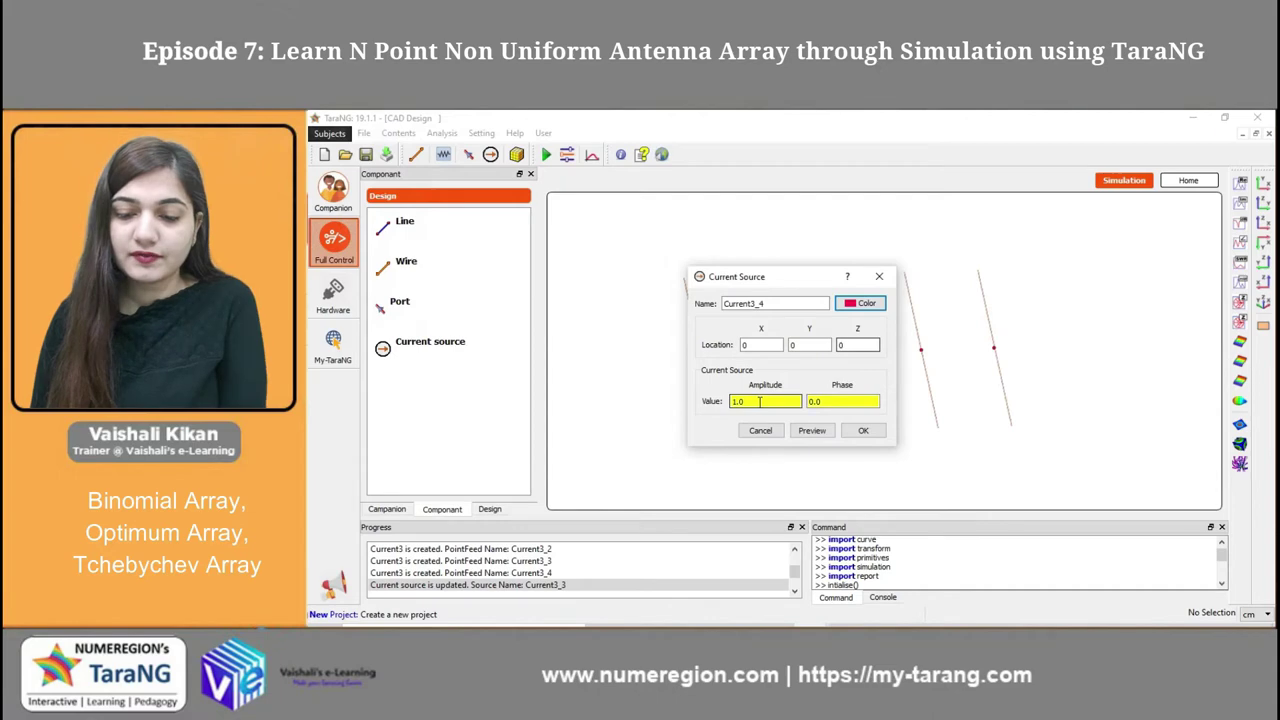
{"action": "left_click", "coordinate": [863, 431]}
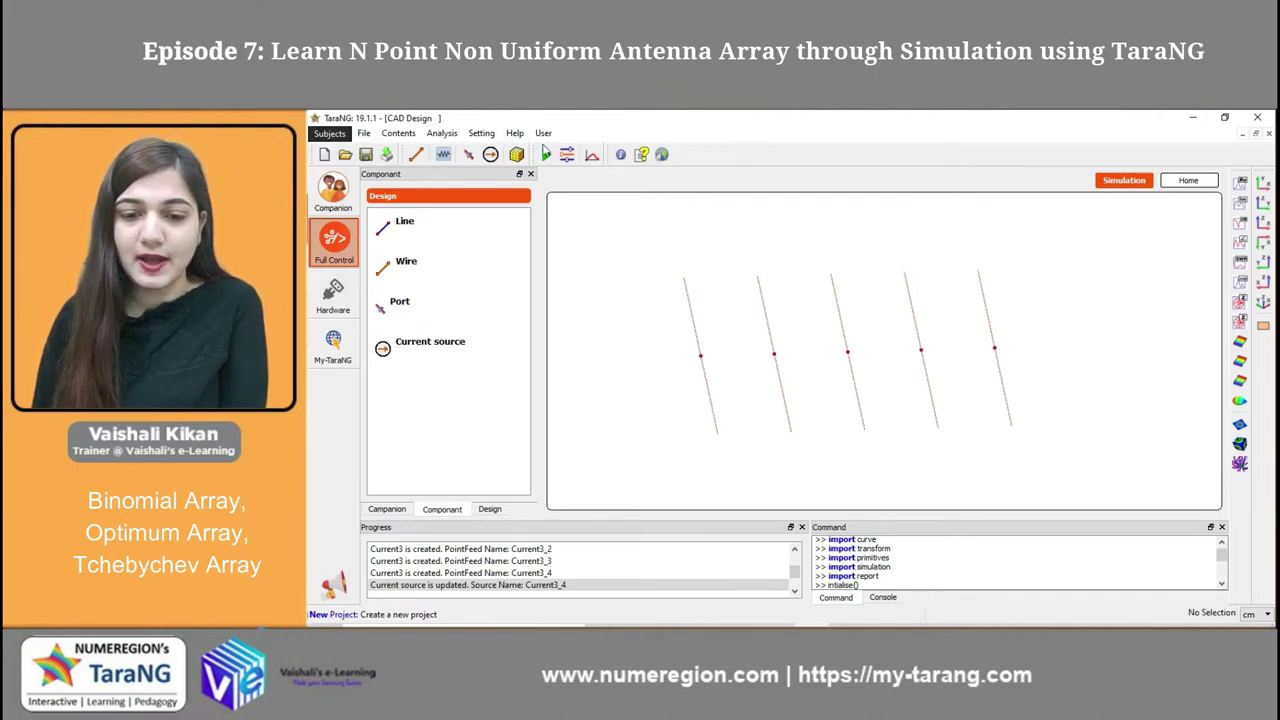
{"action": "left_click", "coordinate": [548, 154]}
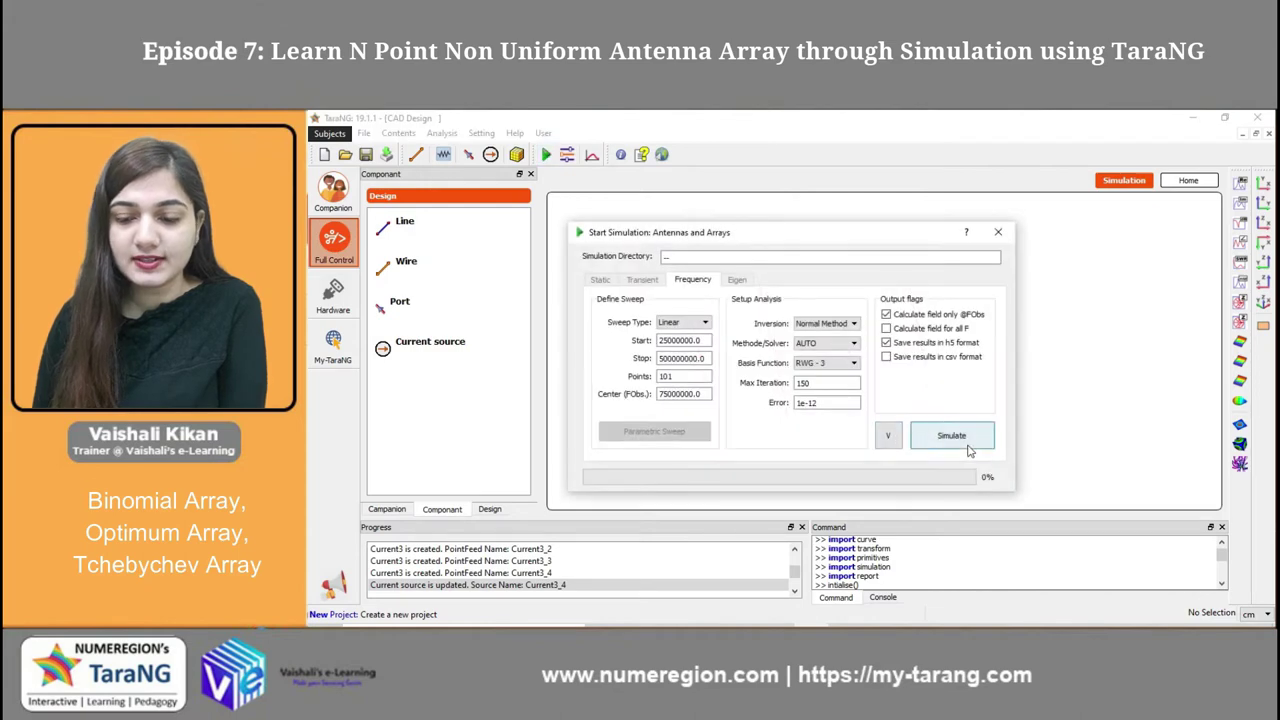
Step: Reduce the frequency sweep to 11 points, simulate, and show the 75 MHz gain pattern
{"action": "double_click", "coordinate": [679, 378]}
{"action": "type", "text": "11"}
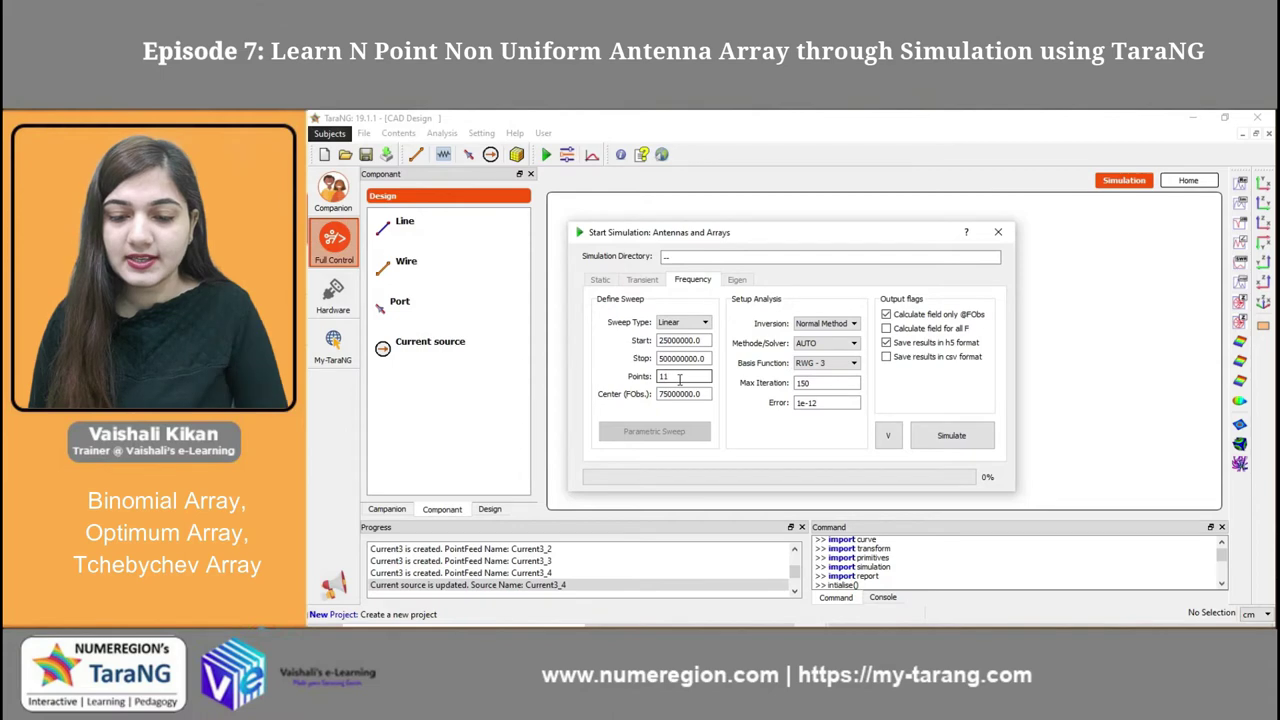
{"action": "left_click", "coordinate": [945, 442]}
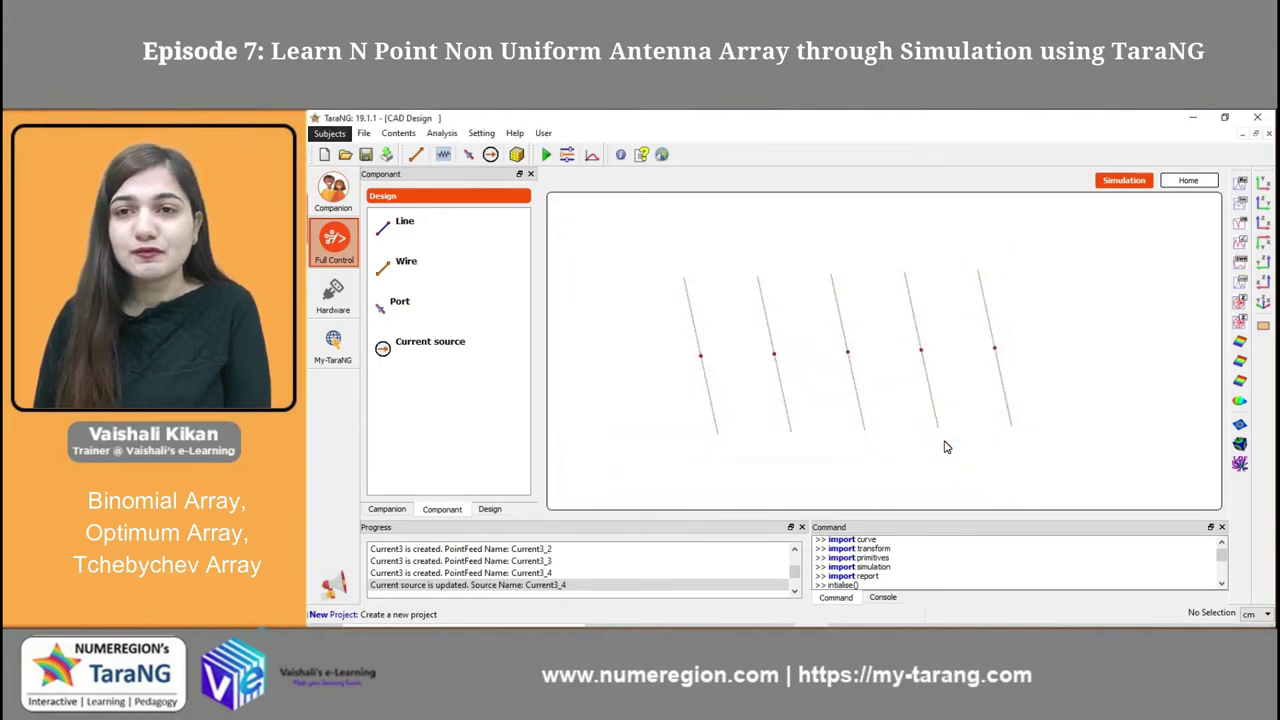
{"action": "left_click", "coordinate": [1239, 402]}
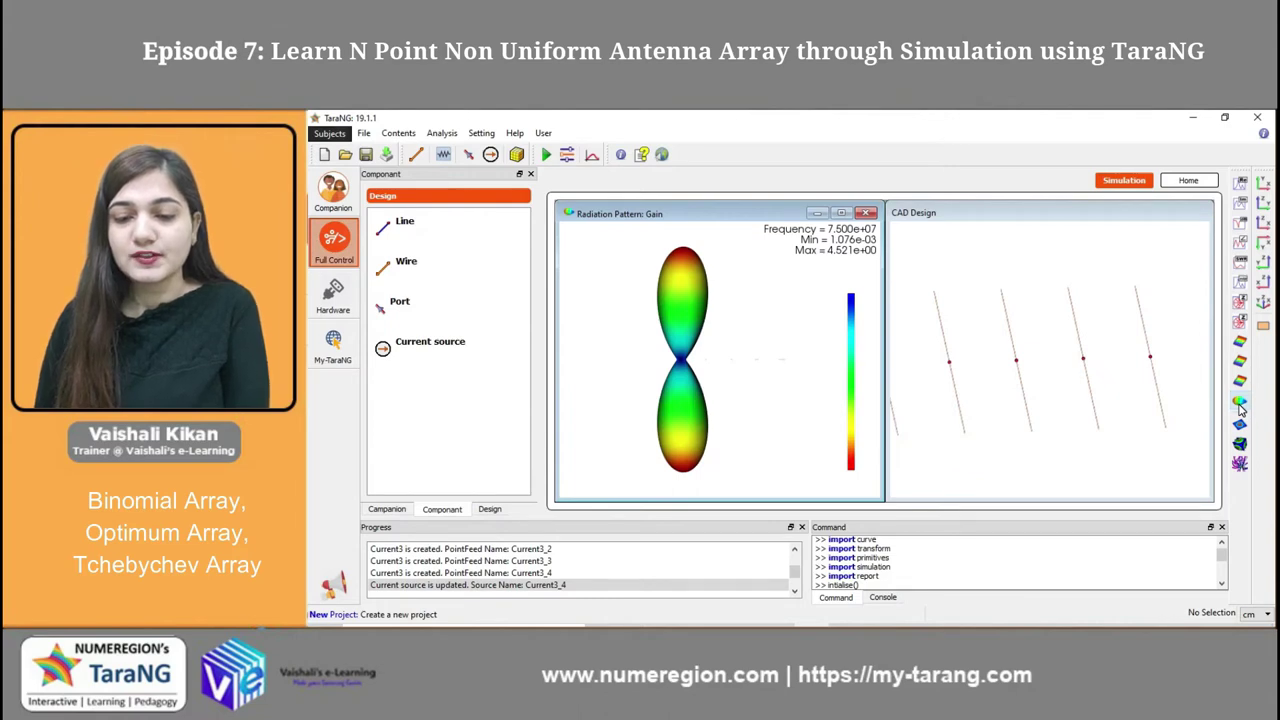
Step: Orbit the 3D gain pattern (maximum 4.521) to inspect its lobes from several angles
{"action": "left_click_drag", "start_coordinate": [866, 487], "coordinate": [652, 302]}
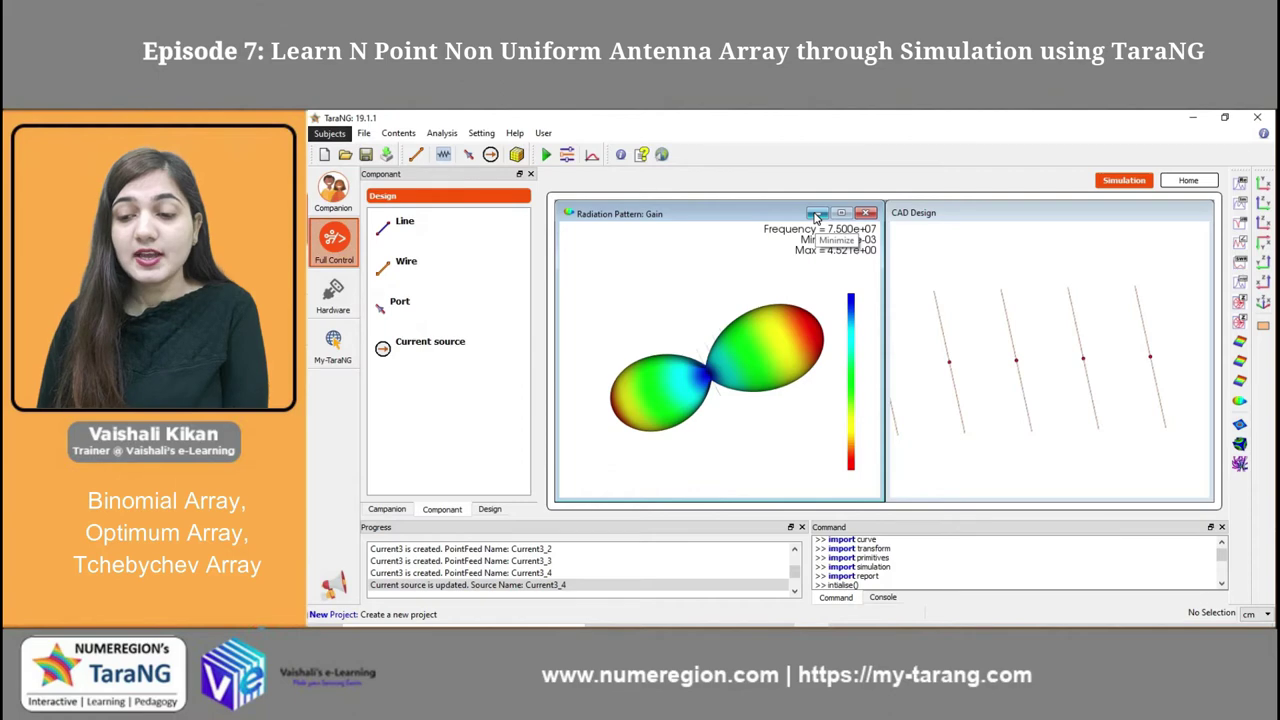
{"action": "left_click_drag", "start_coordinate": [743, 400], "coordinate": [690, 341]}
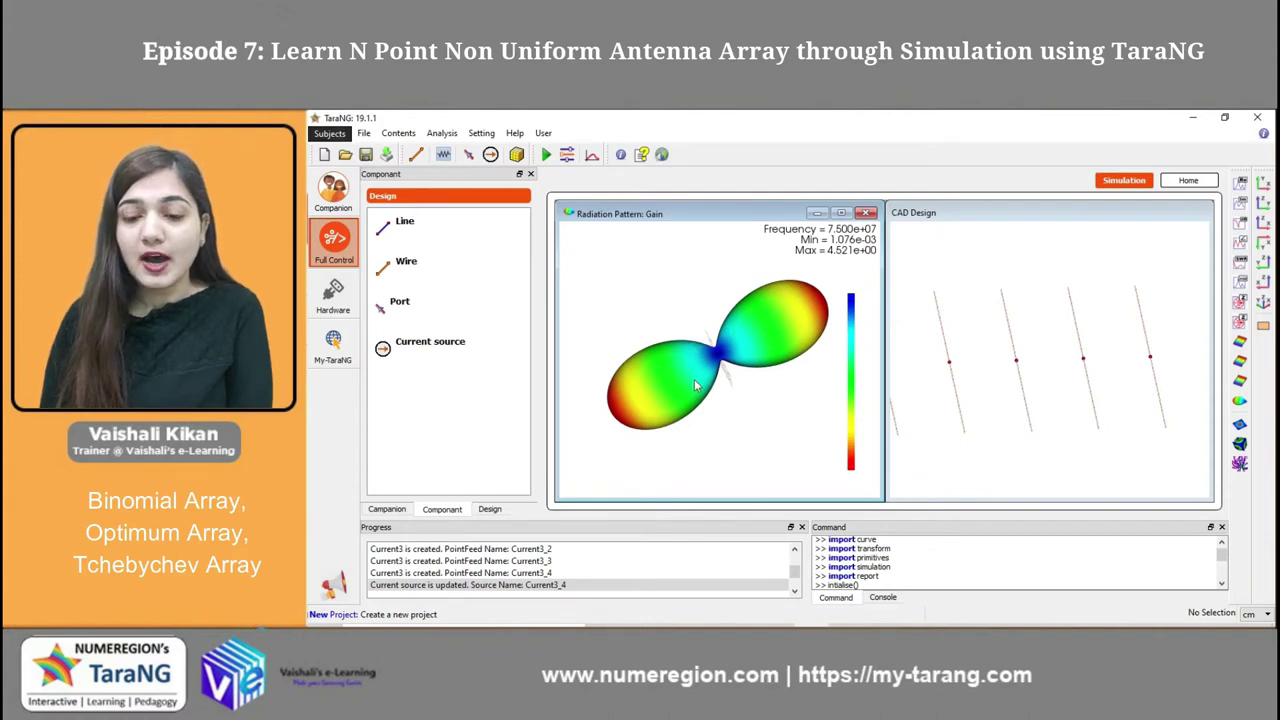
{"action": "left_click_drag", "start_coordinate": [733, 325], "coordinate": [665, 285]}
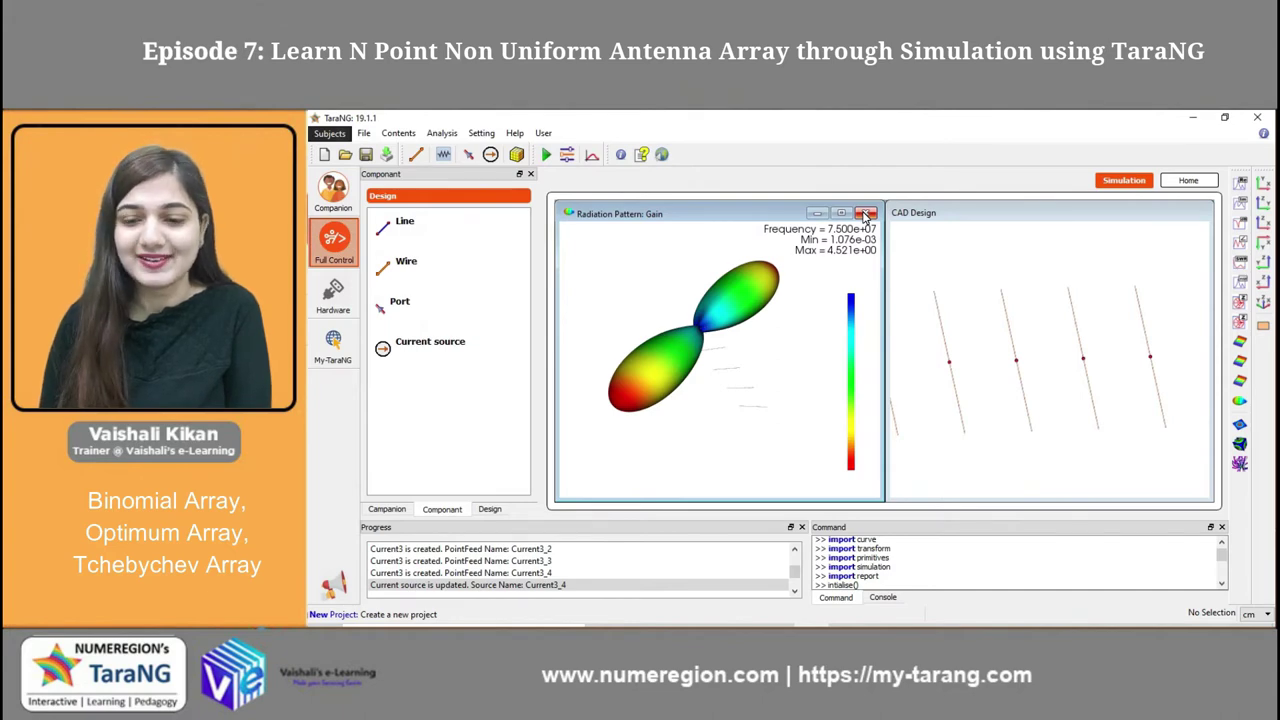
{"action": "left_click", "coordinate": [1008, 382]}
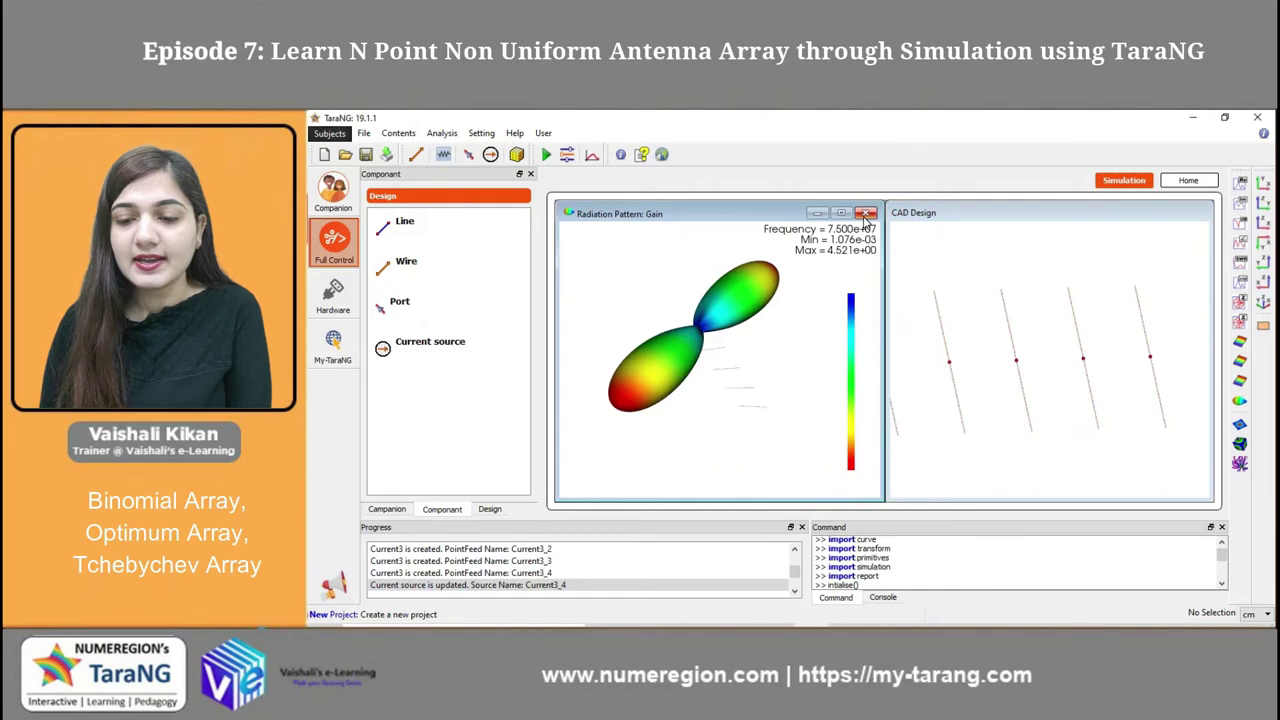
Step: Minimize the gain pattern window and maximize the CAD design window
{"action": "left_click", "coordinate": [817, 214]}
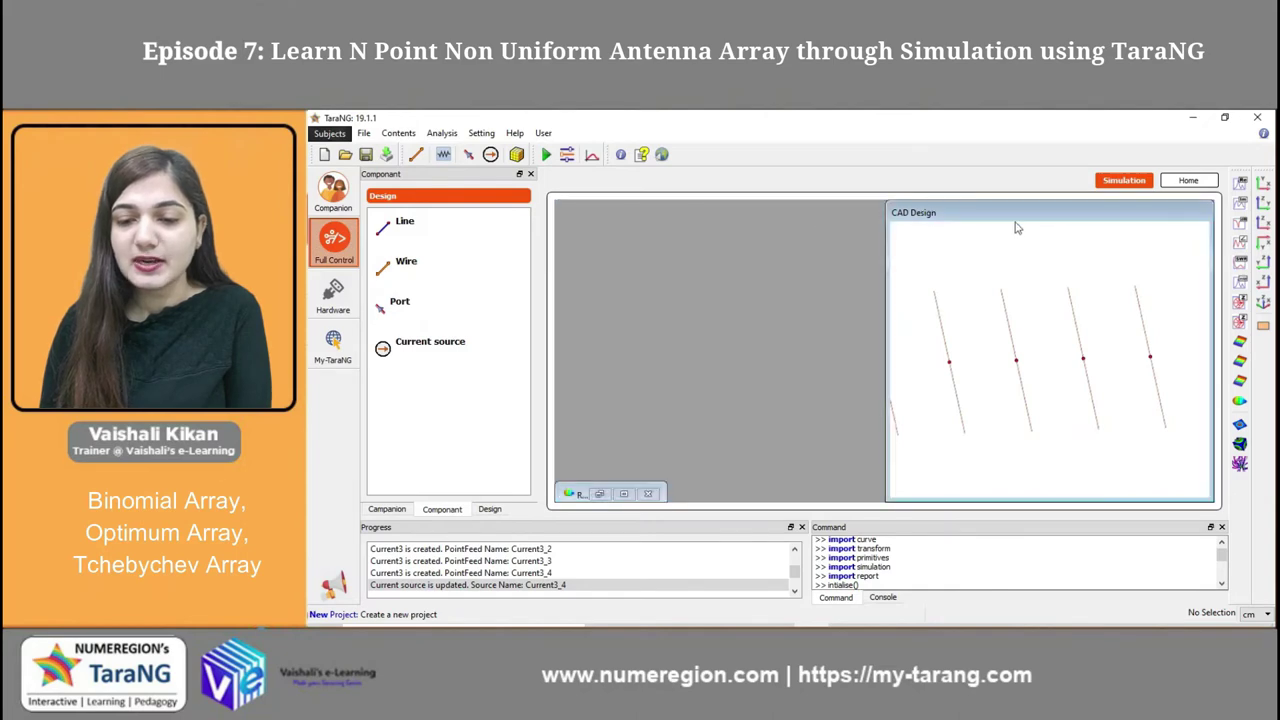
{"action": "right_click", "coordinate": [901, 225]}
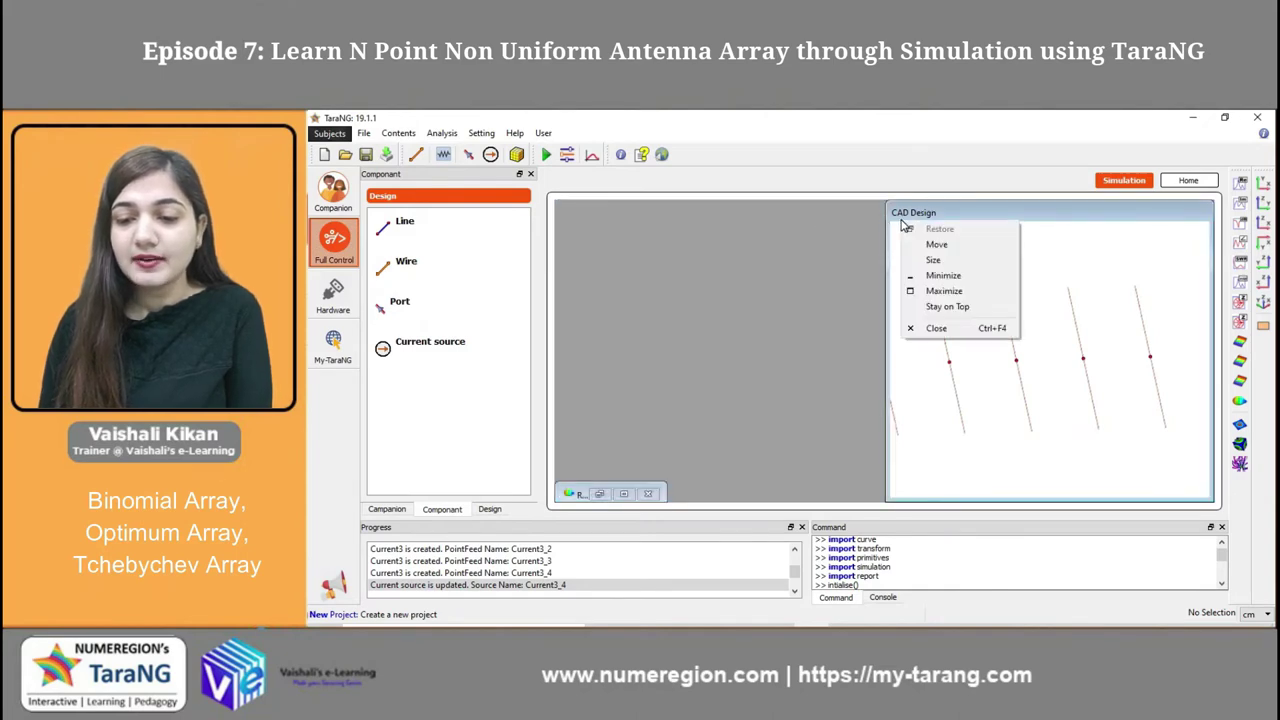
{"action": "left_click", "coordinate": [940, 296]}
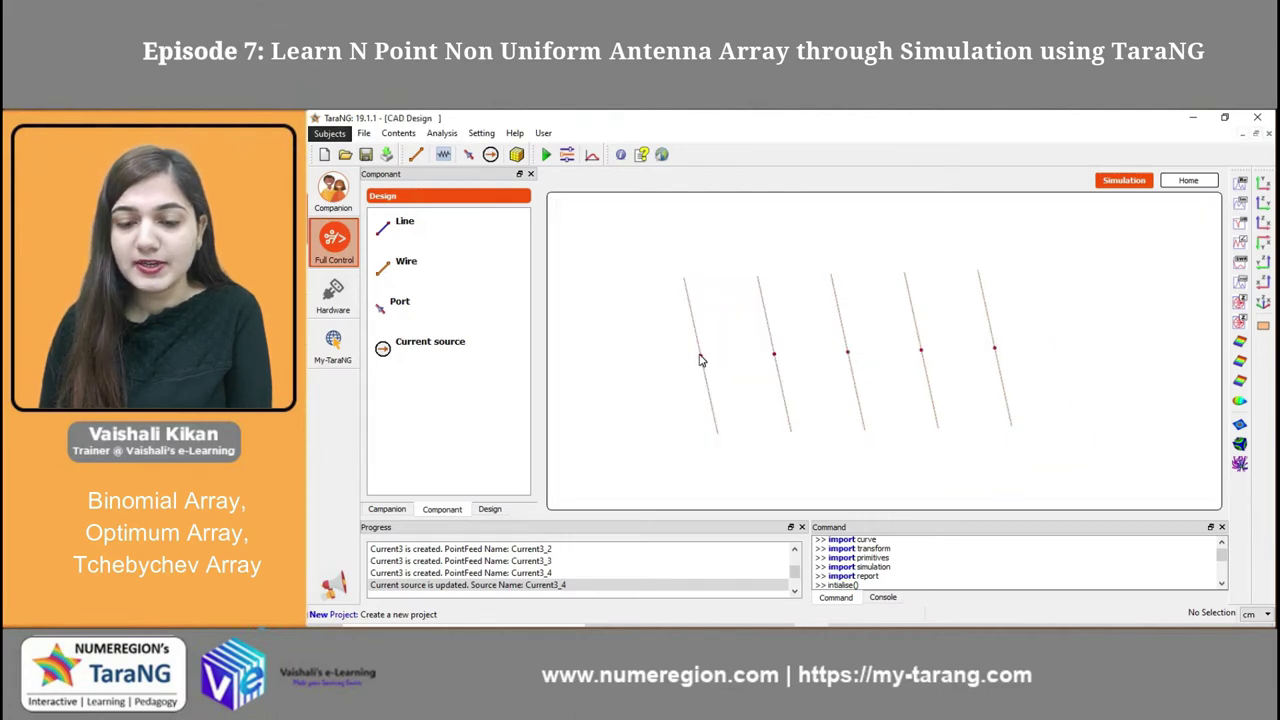
Step: Keep Current3_0 at amplitude 1.0 and set Current3_1 to amplitude 1.6
{"action": "double_click", "coordinate": [698, 358]}
{"action": "left_click", "coordinate": [762, 401]}
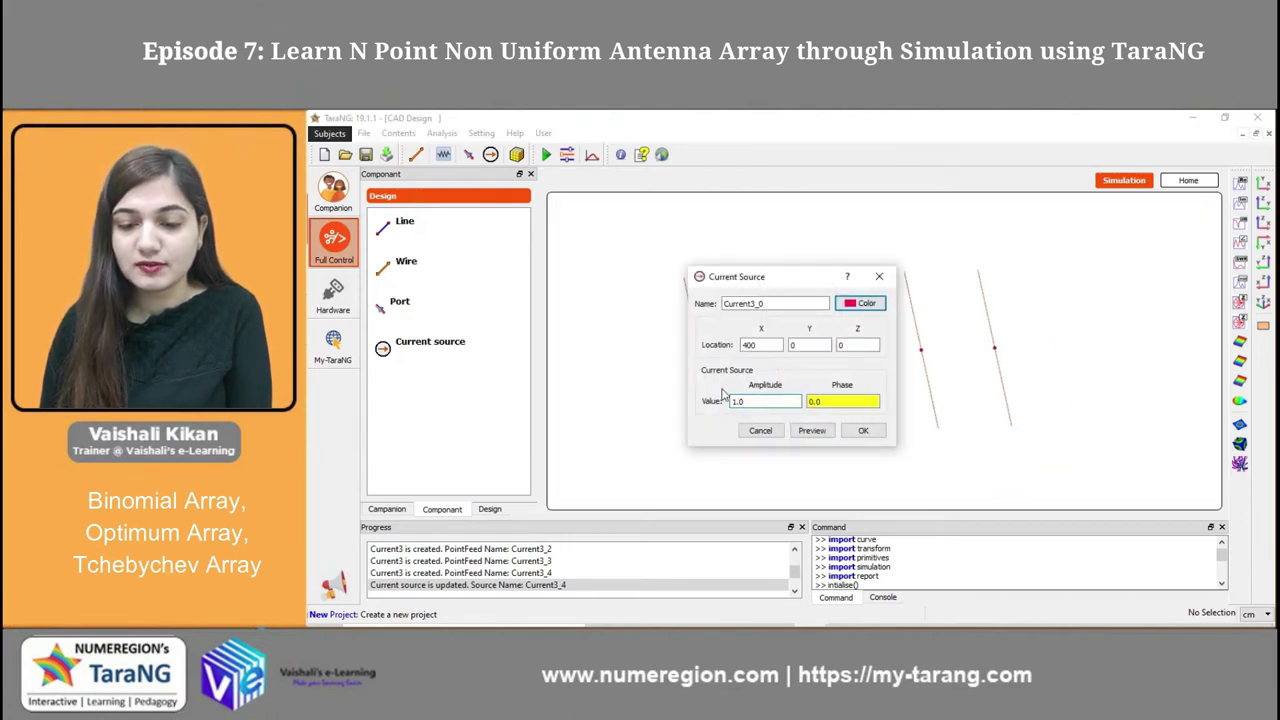
{"action": "left_click", "coordinate": [863, 430]}
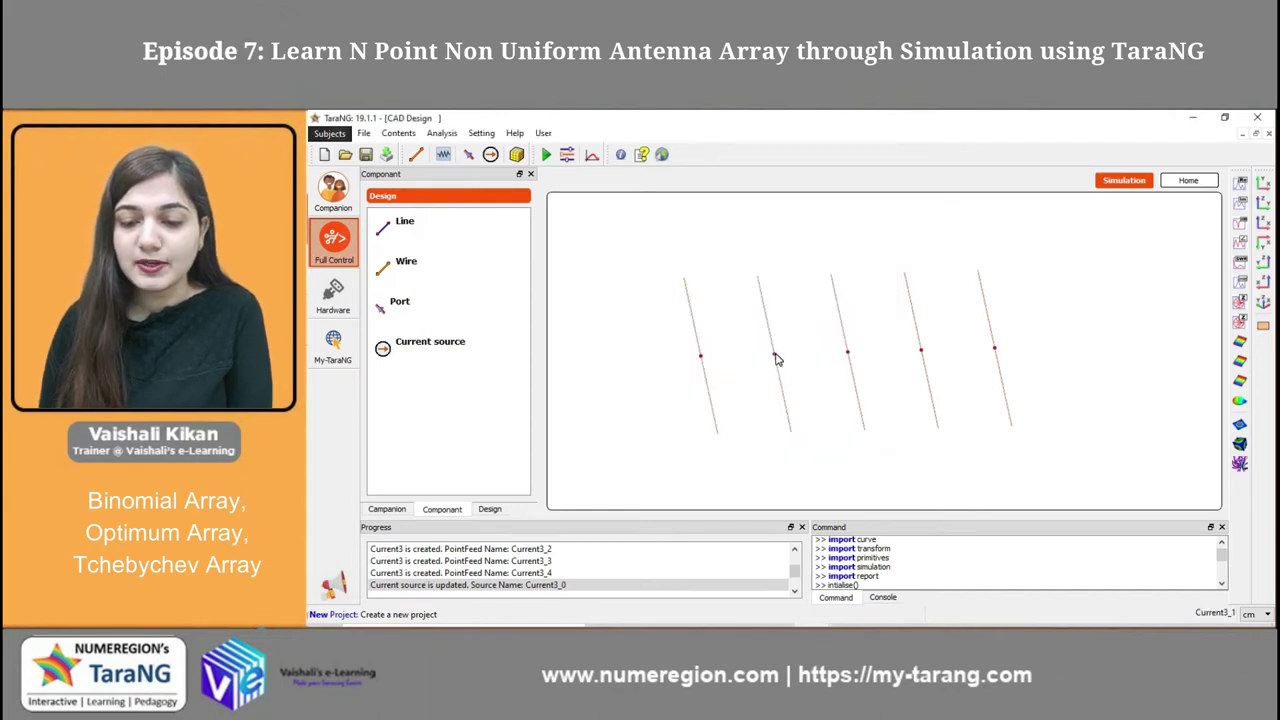
{"action": "double_click", "coordinate": [774, 357]}
{"action": "double_click", "coordinate": [758, 398]}
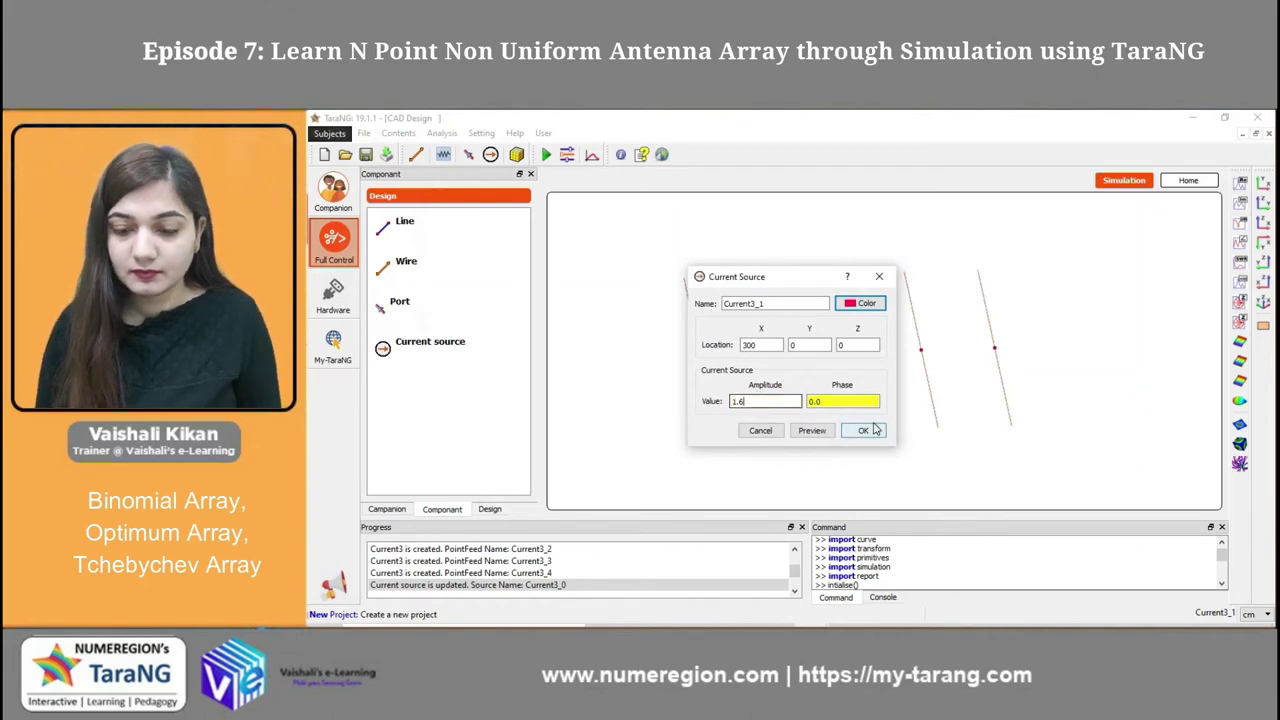
{"action": "left_click", "coordinate": [863, 430]}
Step: Set Current3_2 to amplitude 1.9, update Current3_3, and keep Current3_4 at 1.0
{"action": "double_click", "coordinate": [845, 357]}
{"action": "left_click", "coordinate": [745, 401]}
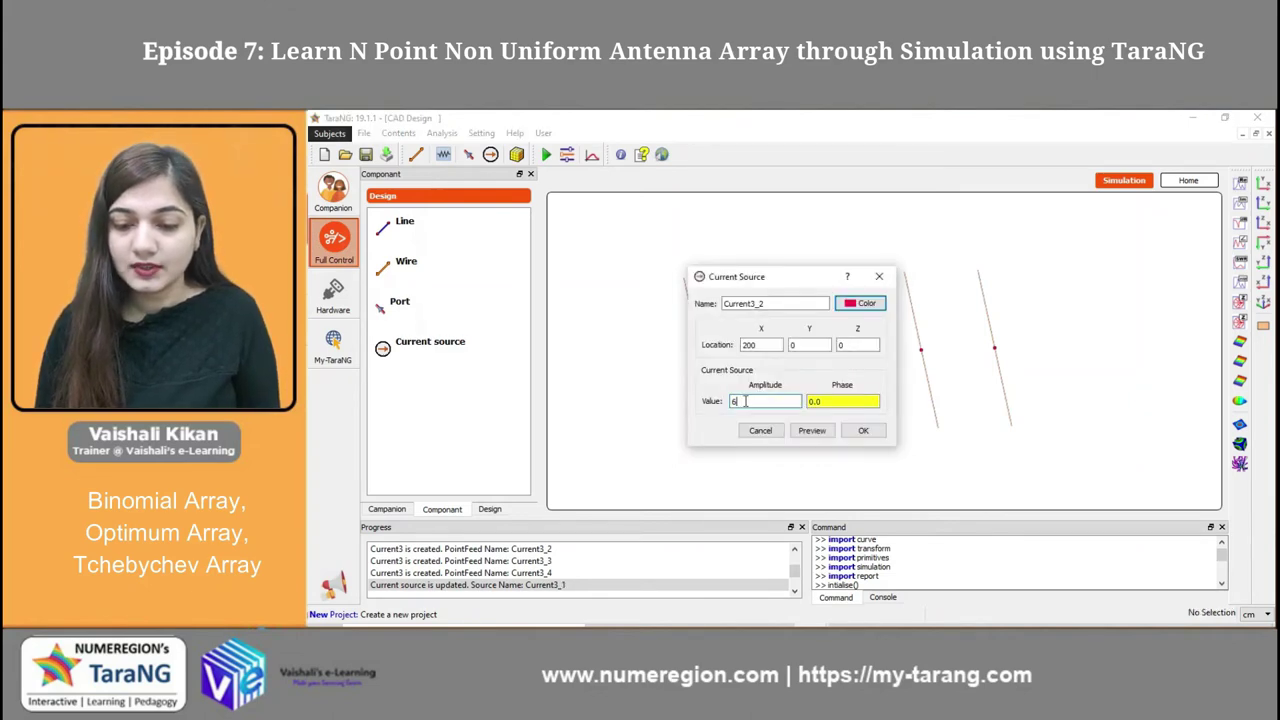
{"action": "type", "text": "1."}
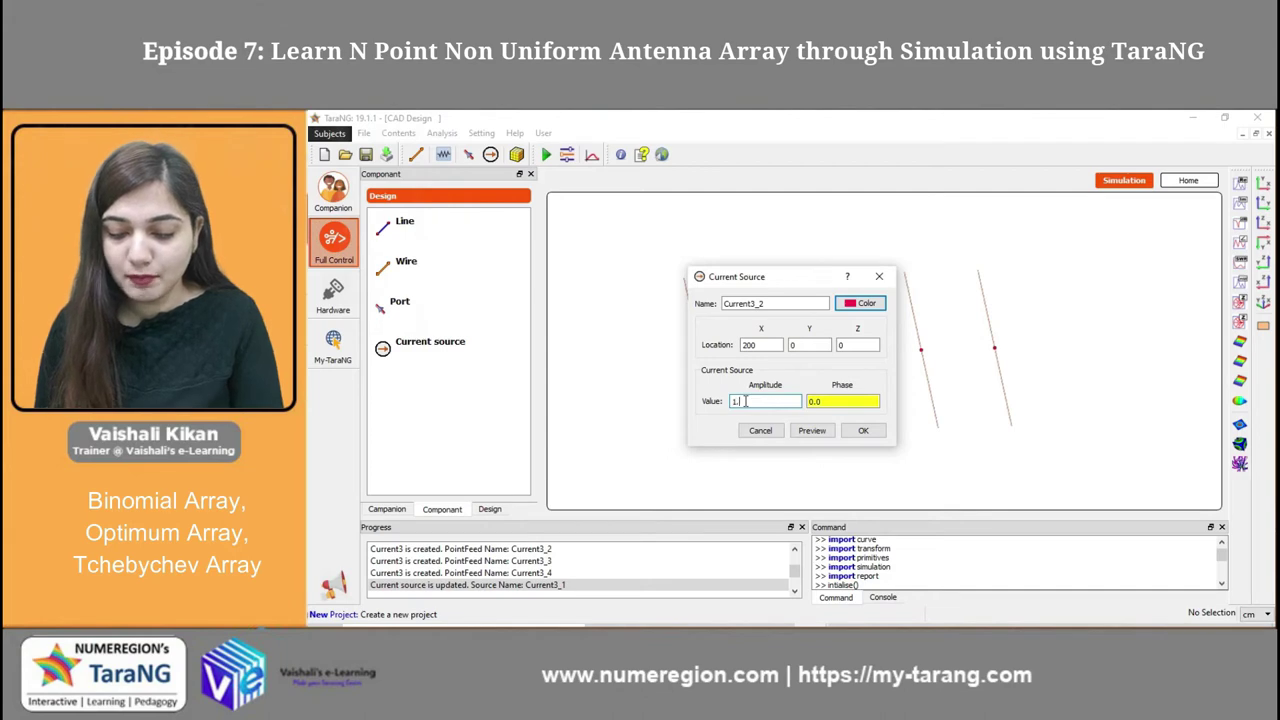
{"action": "type", "text": "9"}
{"action": "left_click", "coordinate": [863, 430]}
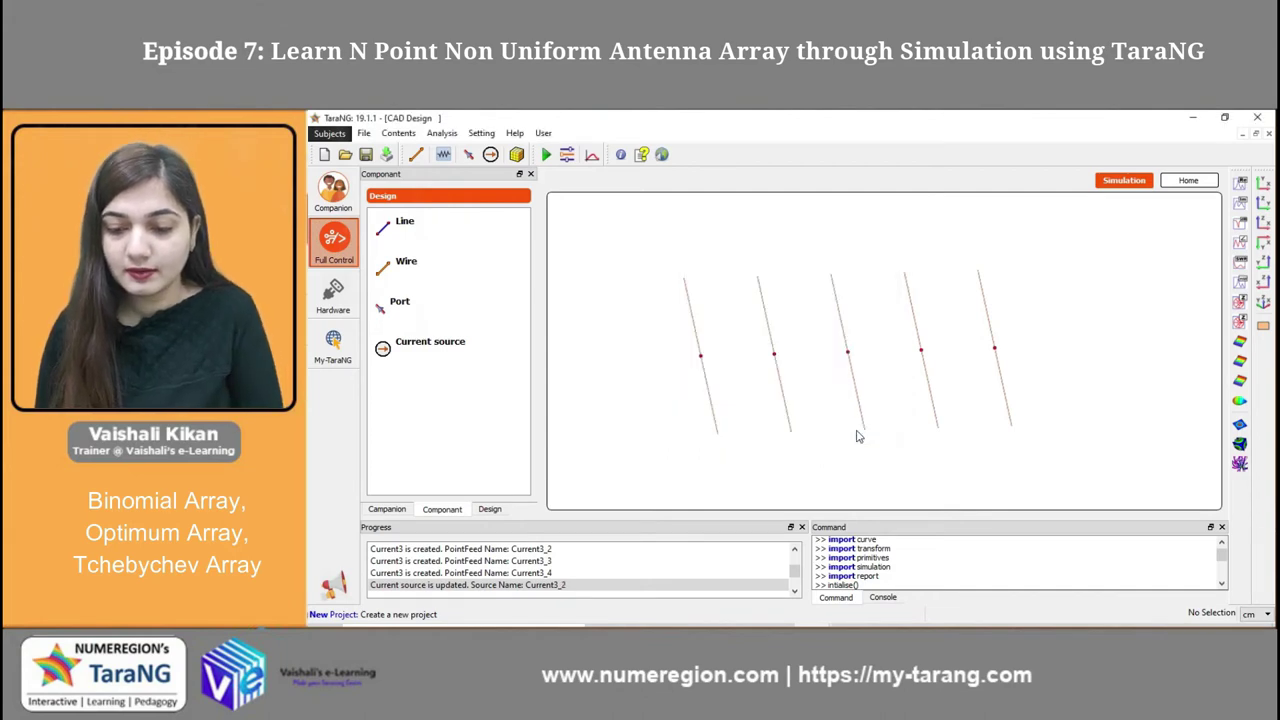
{"action": "double_click", "coordinate": [921, 352]}
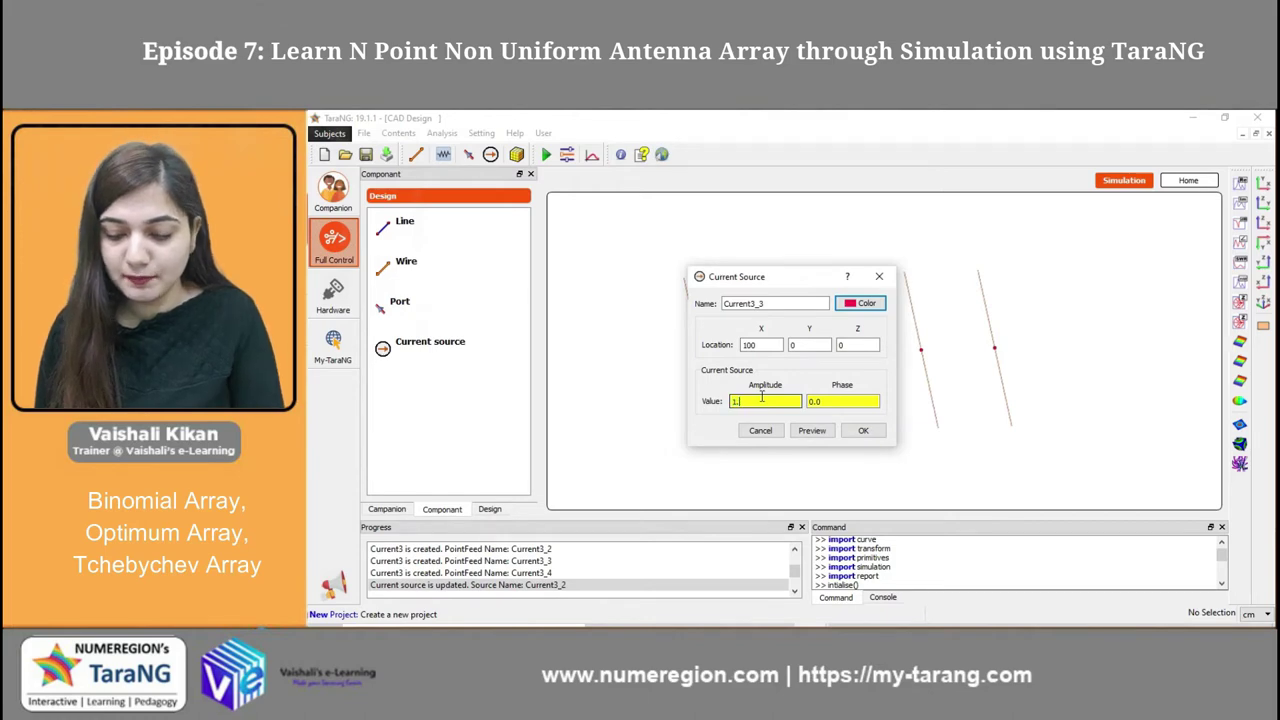
{"action": "left_click", "coordinate": [863, 430]}
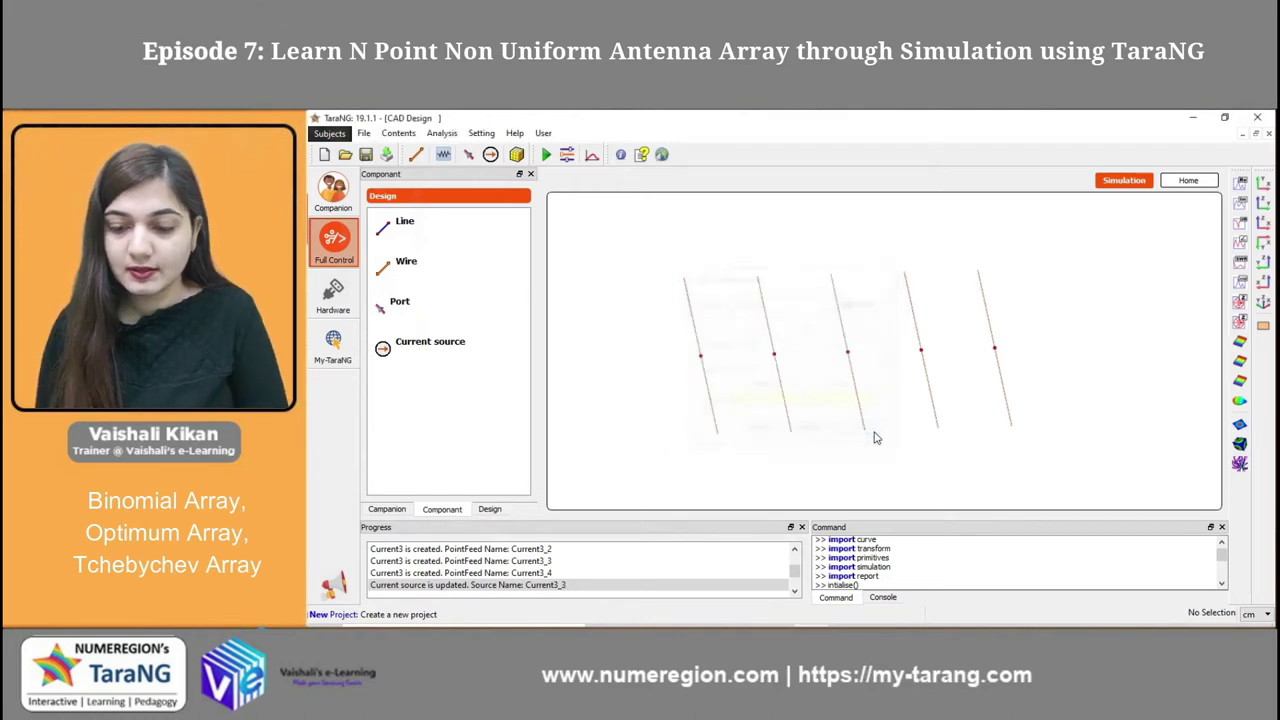
{"action": "double_click", "coordinate": [995, 350]}
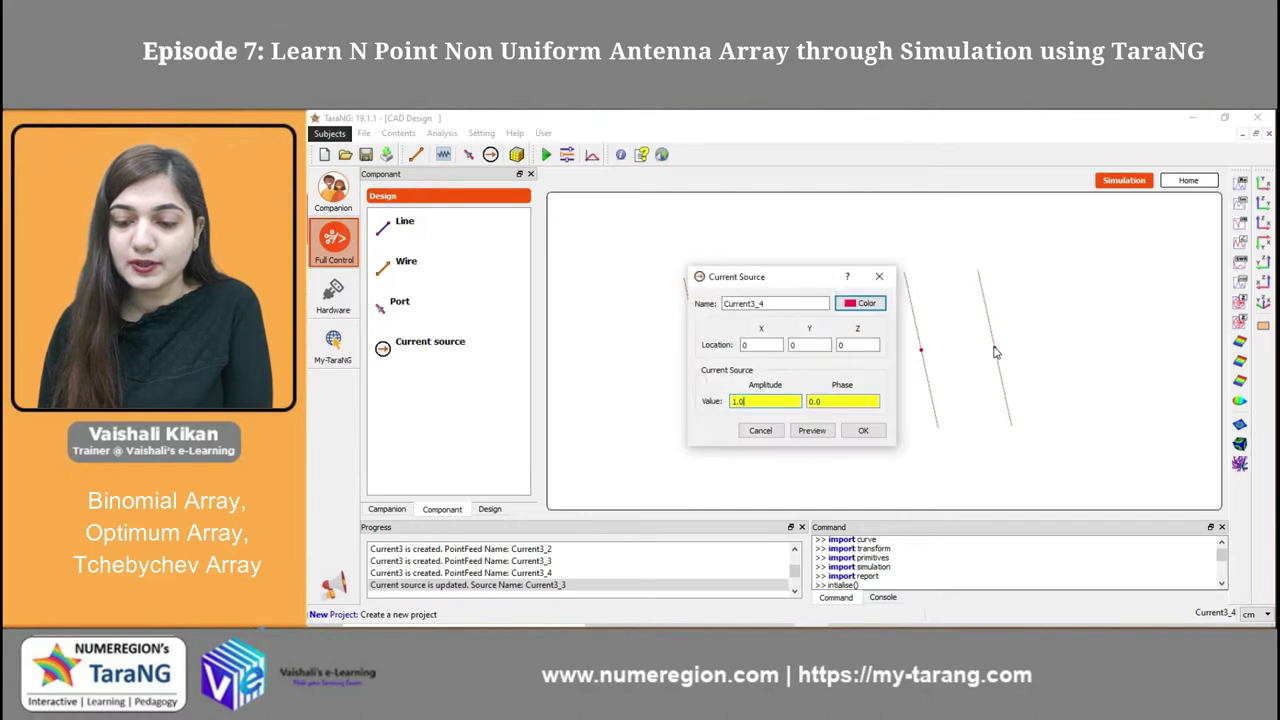
{"action": "left_click", "coordinate": [865, 431]}
{"action": "left_click", "coordinate": [545, 155]}
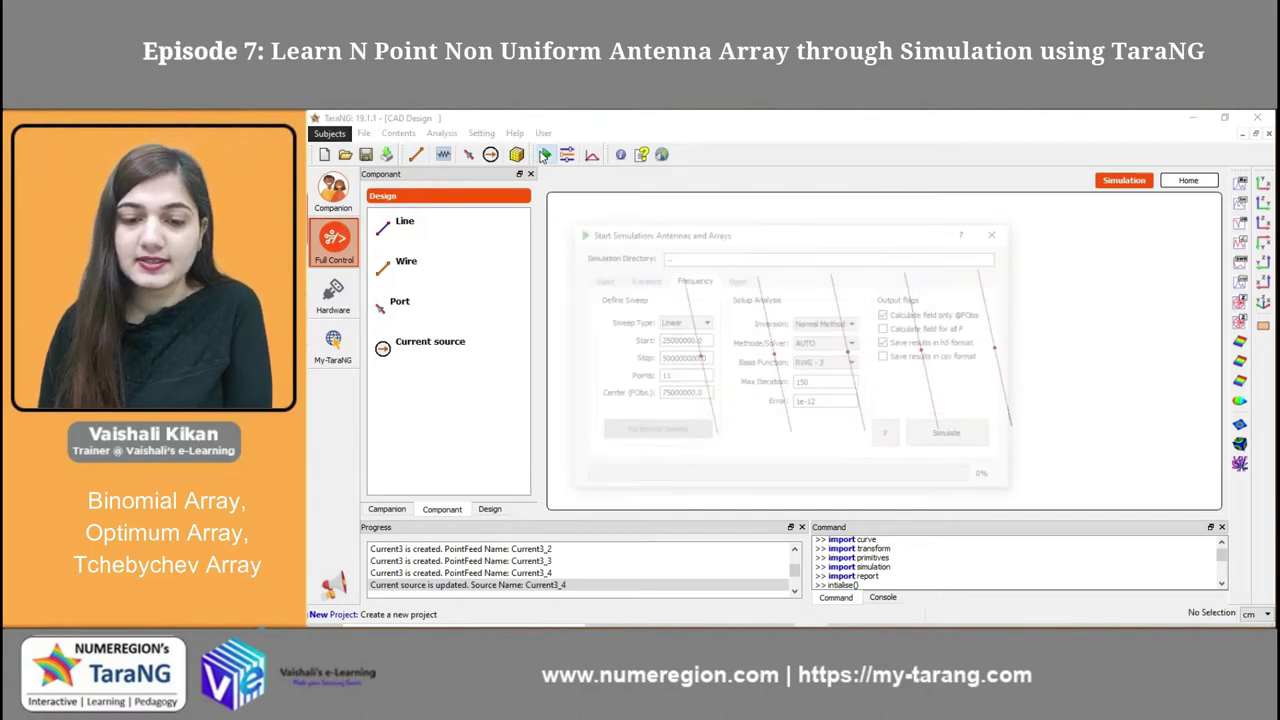
Step: Simulate the tapered array and display its 75 MHz gain pattern, peaking near 5.049
{"action": "left_click", "coordinate": [955, 440]}
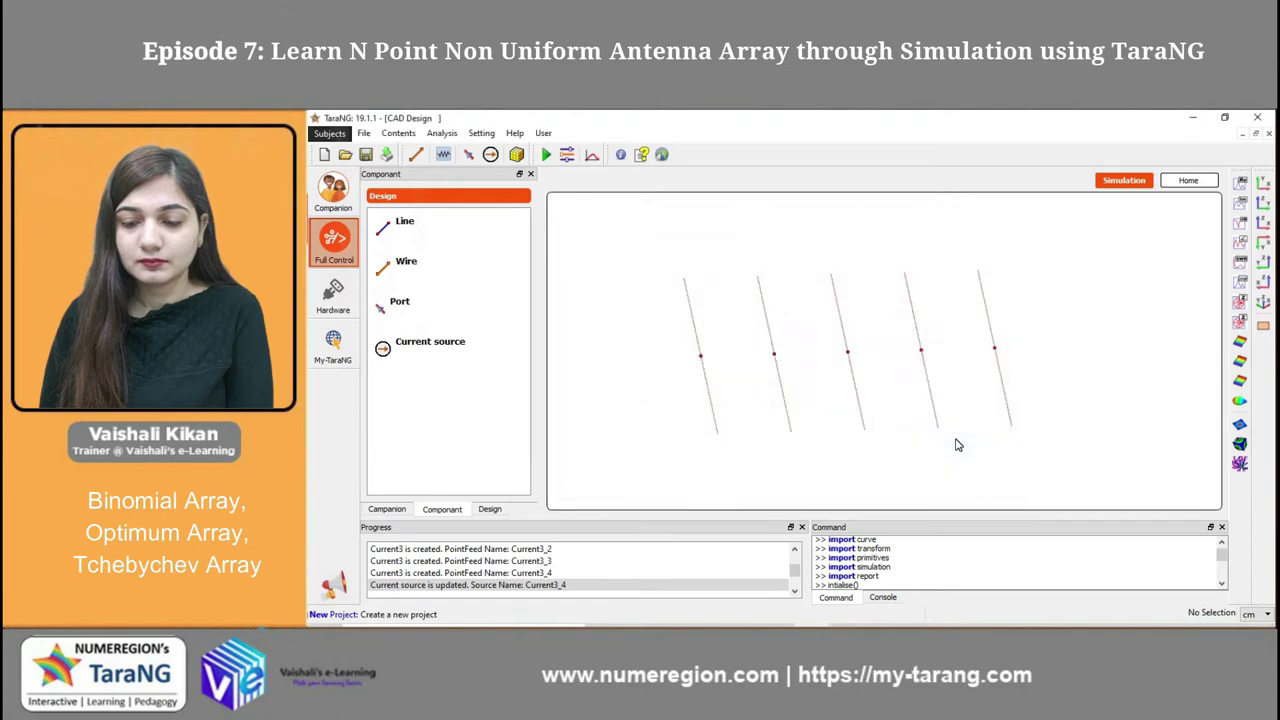
{"action": "left_click", "coordinate": [1242, 403]}
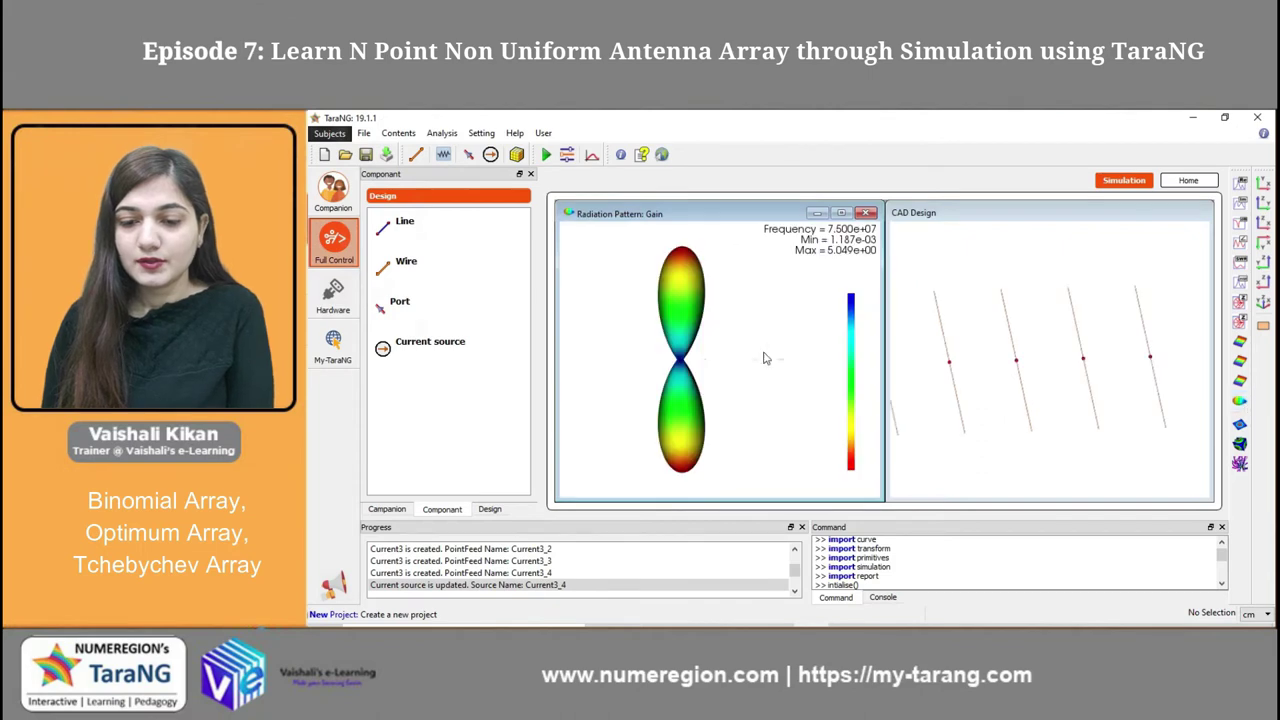
Step: Enlarge and orbit the new 5.049 gain pattern, then minimize it
{"action": "left_click", "coordinate": [842, 214]}
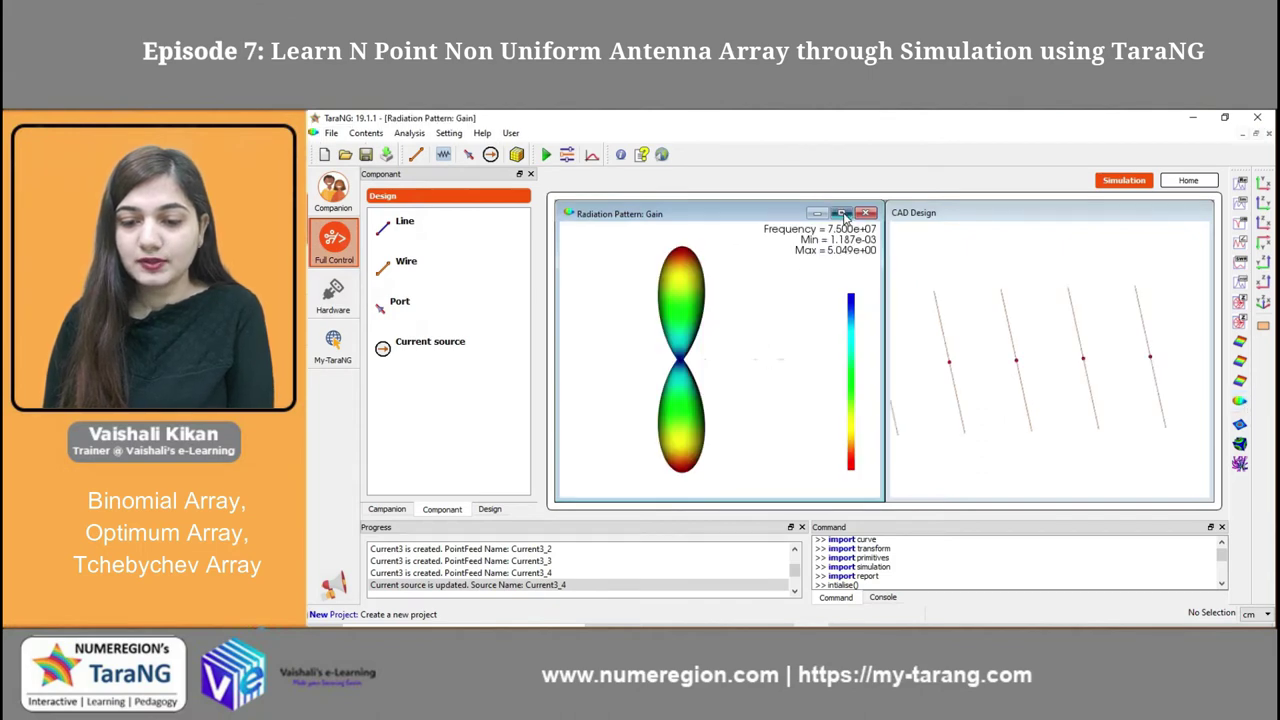
{"action": "left_click_drag", "start_coordinate": [685, 238], "coordinate": [798, 320]}
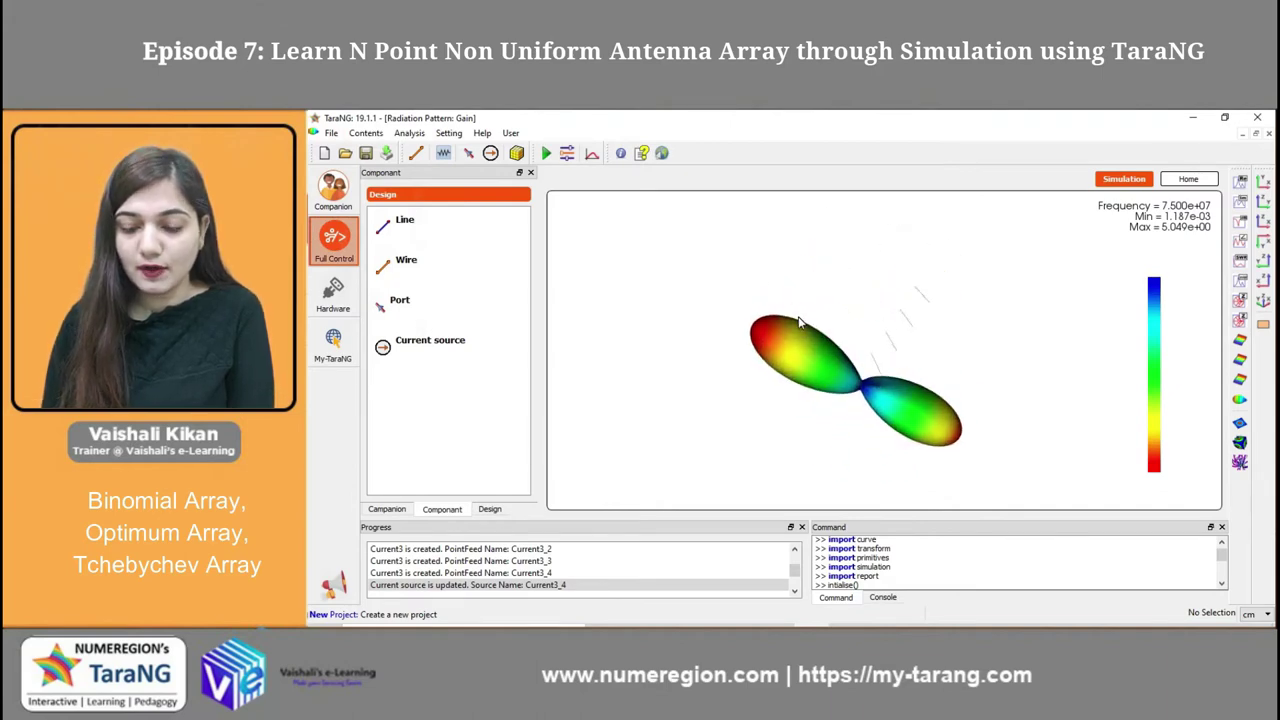
{"action": "left_click_drag", "start_coordinate": [933, 393], "coordinate": [850, 310]}
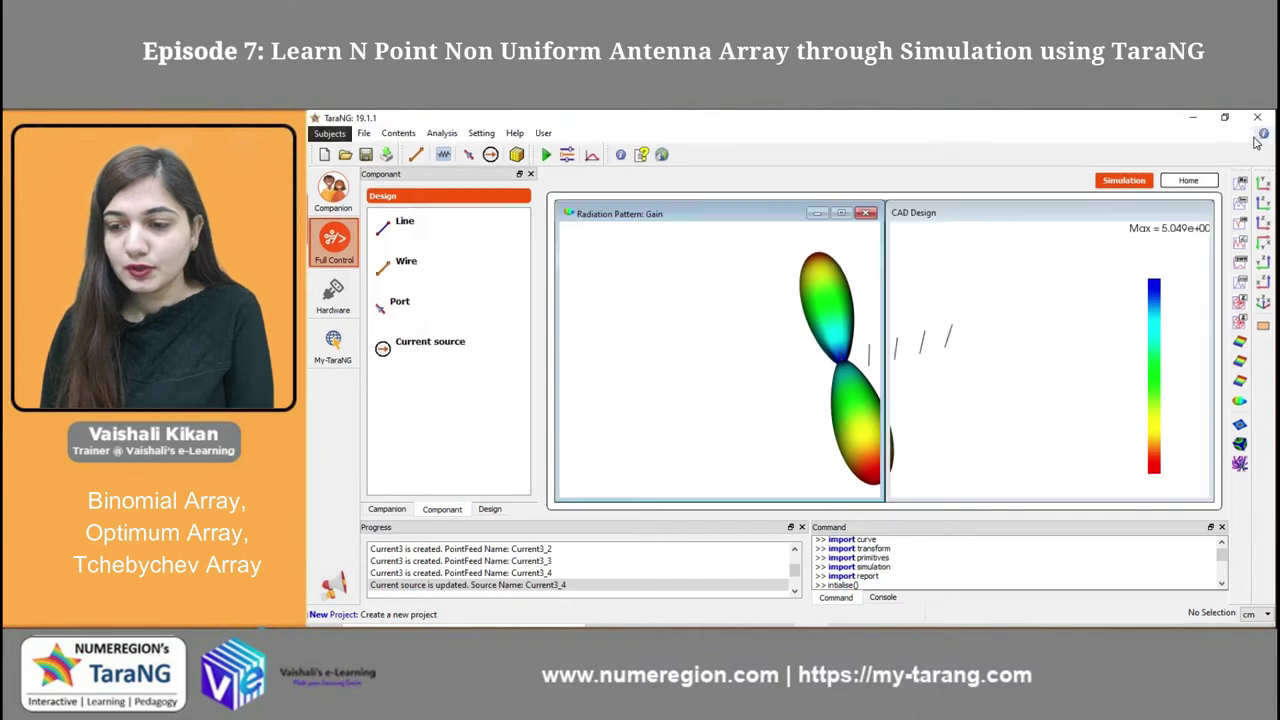
{"action": "left_click", "coordinate": [1256, 133]}
{"action": "left_click", "coordinate": [817, 213]}
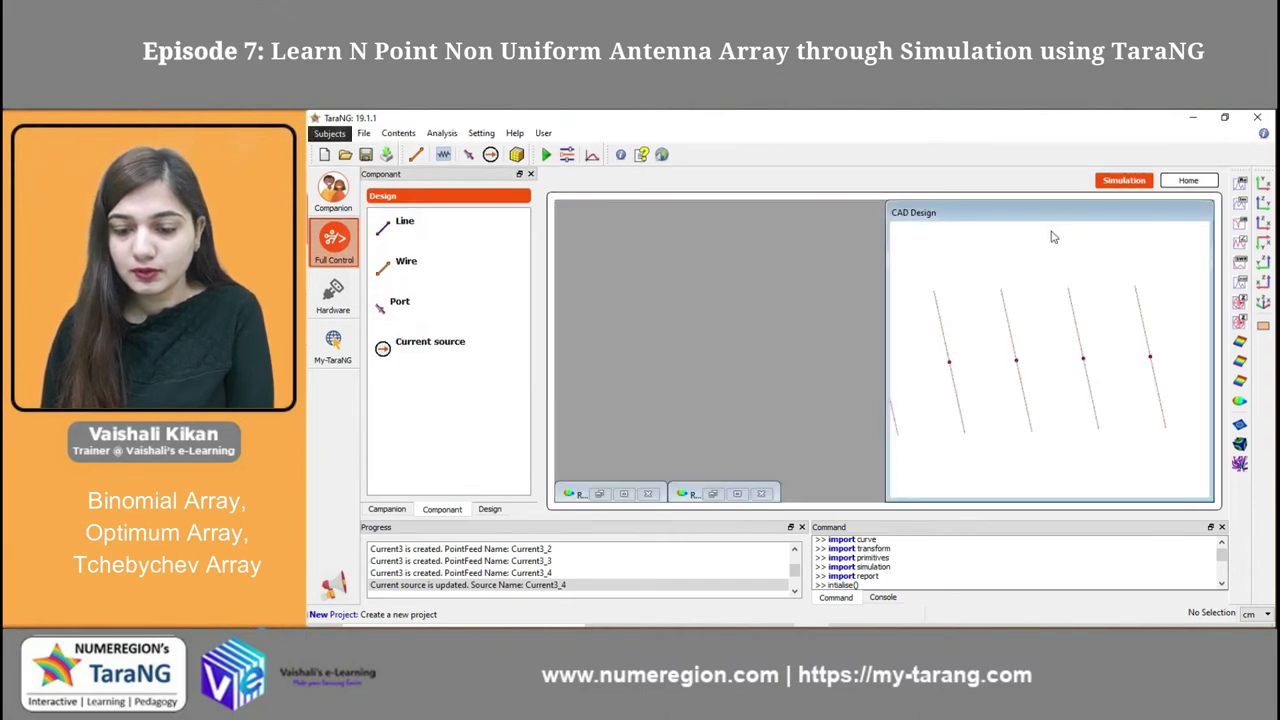
Step: Orbit the earlier 4.521 gain pattern for comparison, minimize it, and return to CAD Design
{"action": "left_click", "coordinate": [599, 495]}
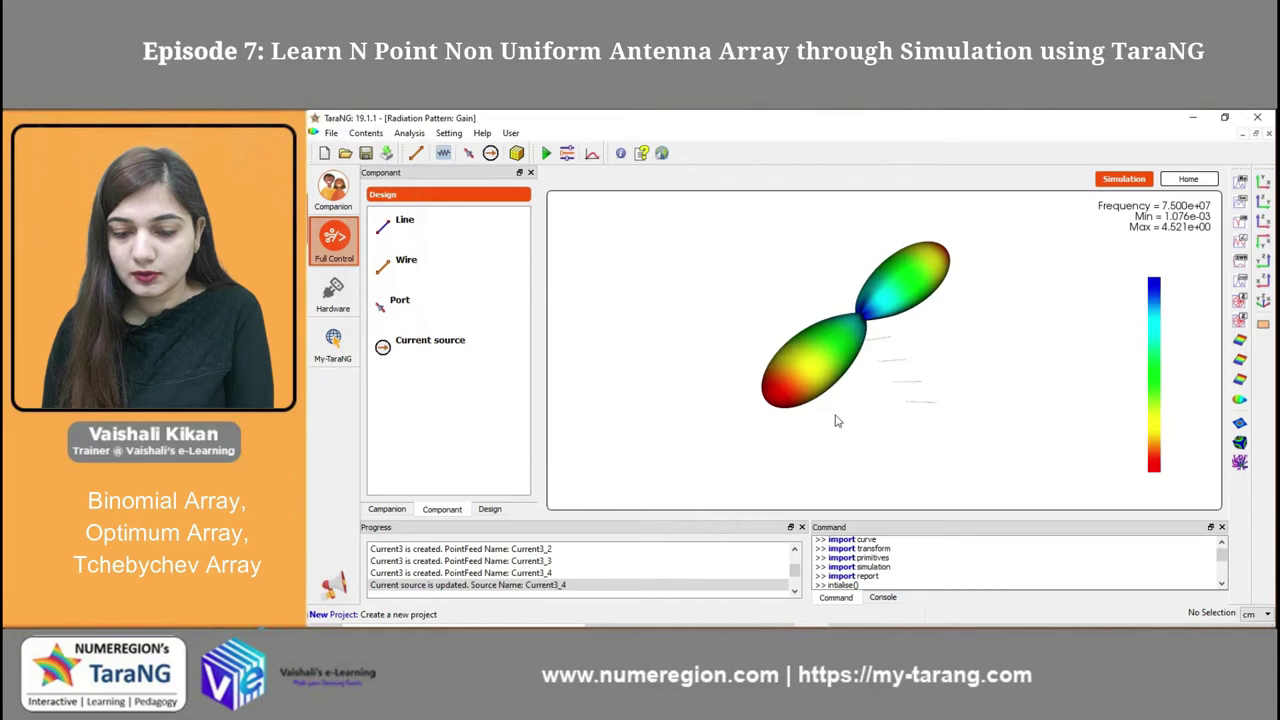
{"action": "left_click_drag", "start_coordinate": [866, 251], "coordinate": [990, 367]}
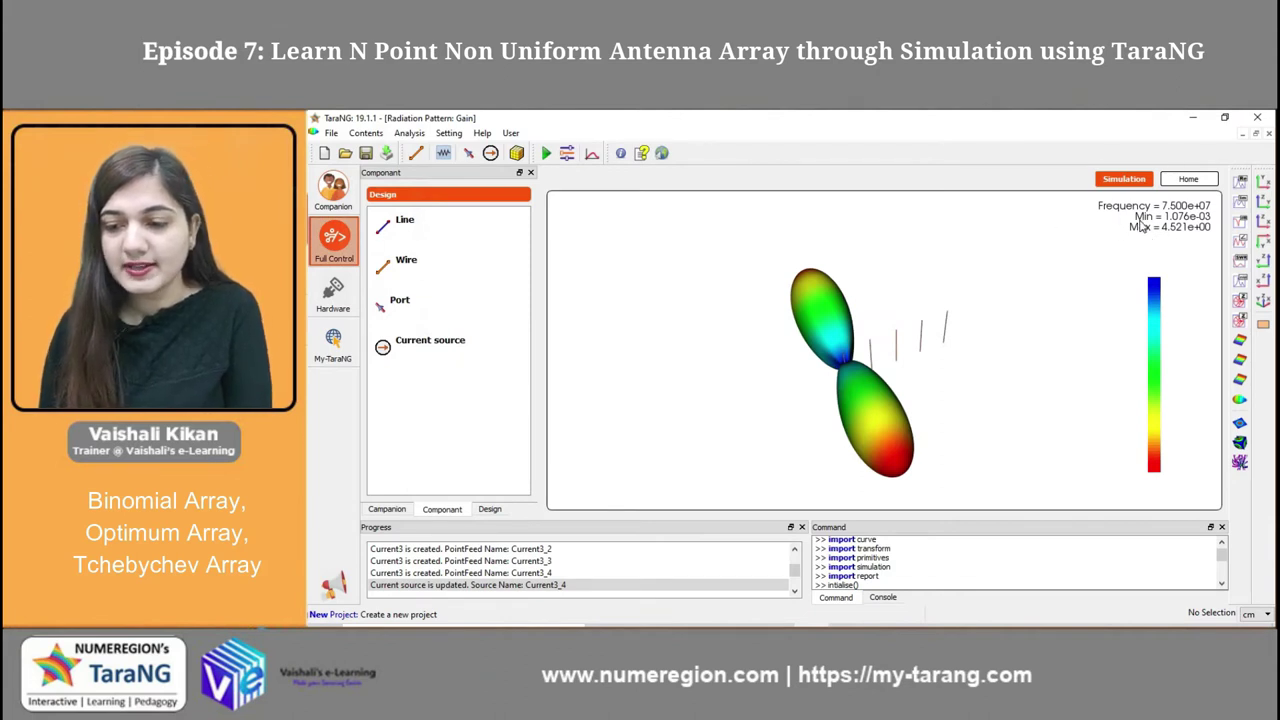
{"action": "left_click", "coordinate": [1241, 134]}
{"action": "left_click", "coordinate": [1138, 236]}
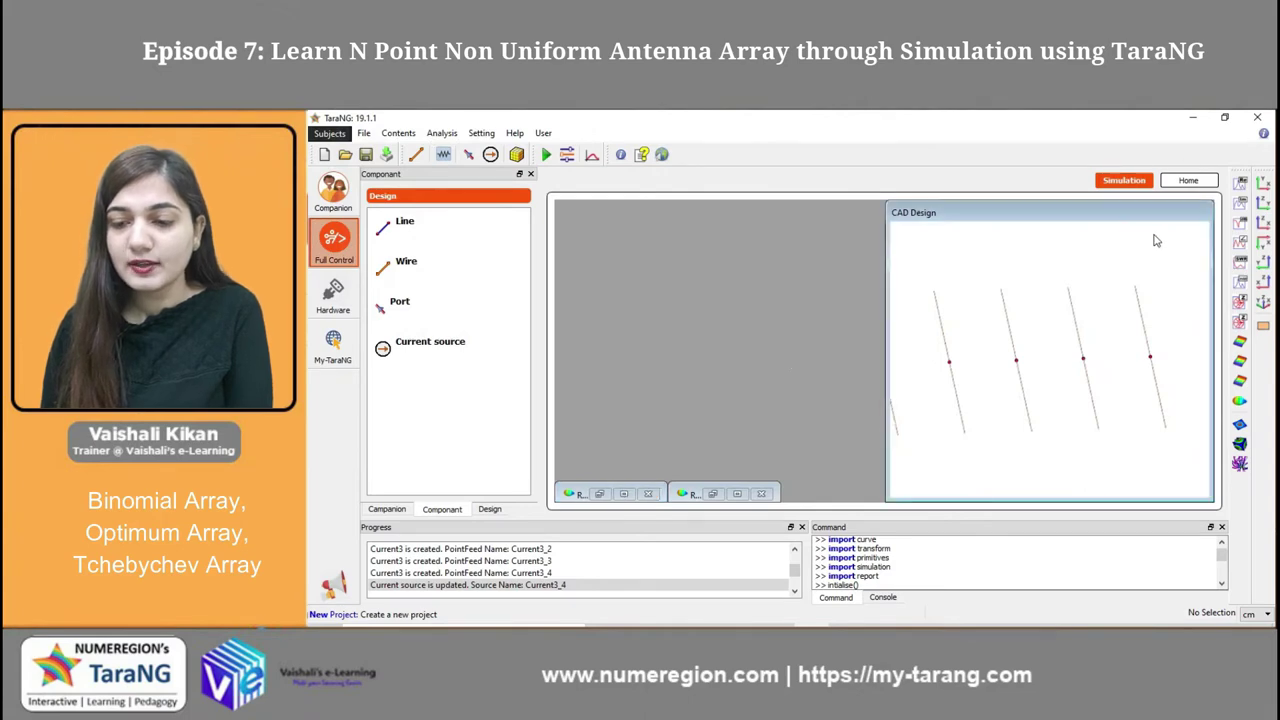